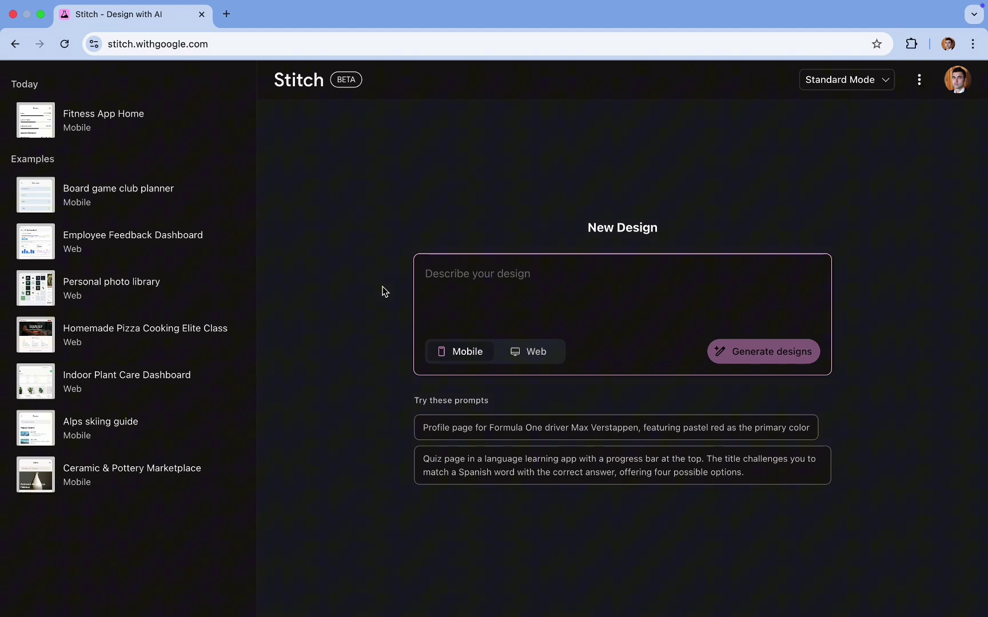
Generate a mobile design from the prompt 'home screen of investment app'.
{"action": "left_click", "coordinate": [470, 273]}
{"action": "type", "text": "home "}
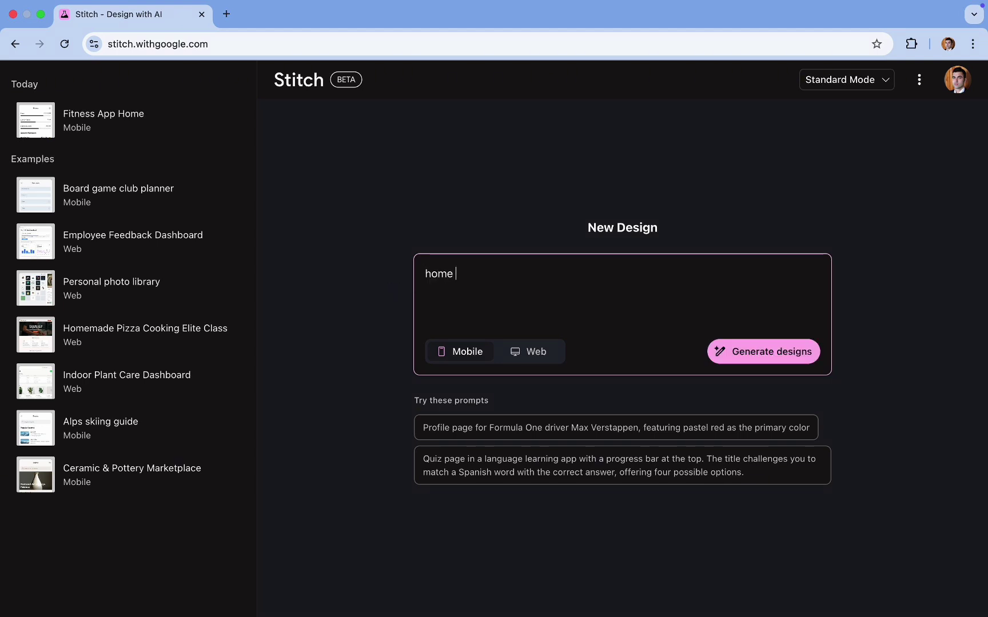
{"action": "type", "text": "screen of investment app"}
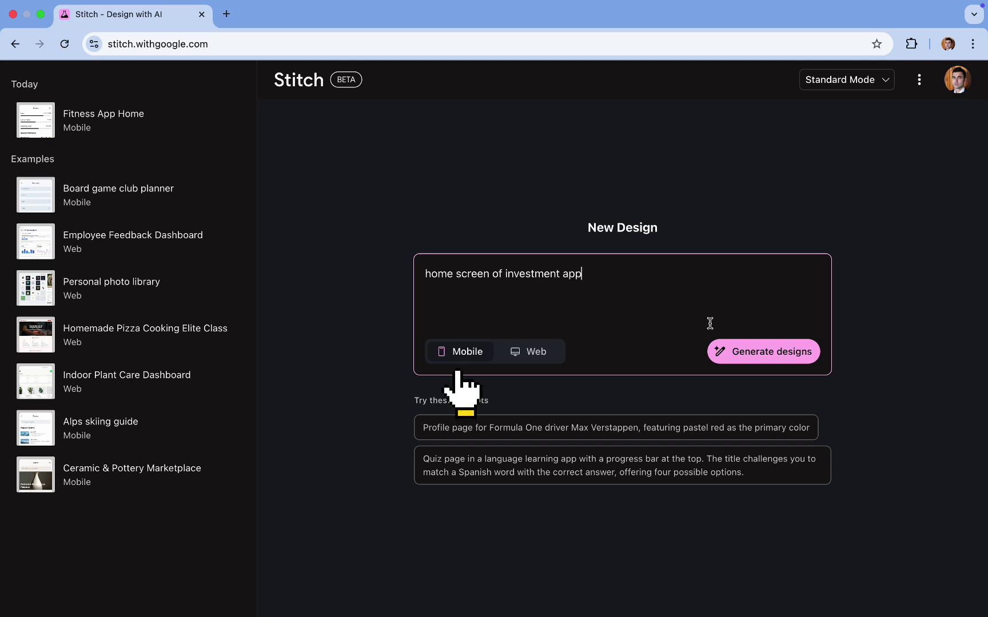
{"action": "left_click", "coordinate": [745, 353]}
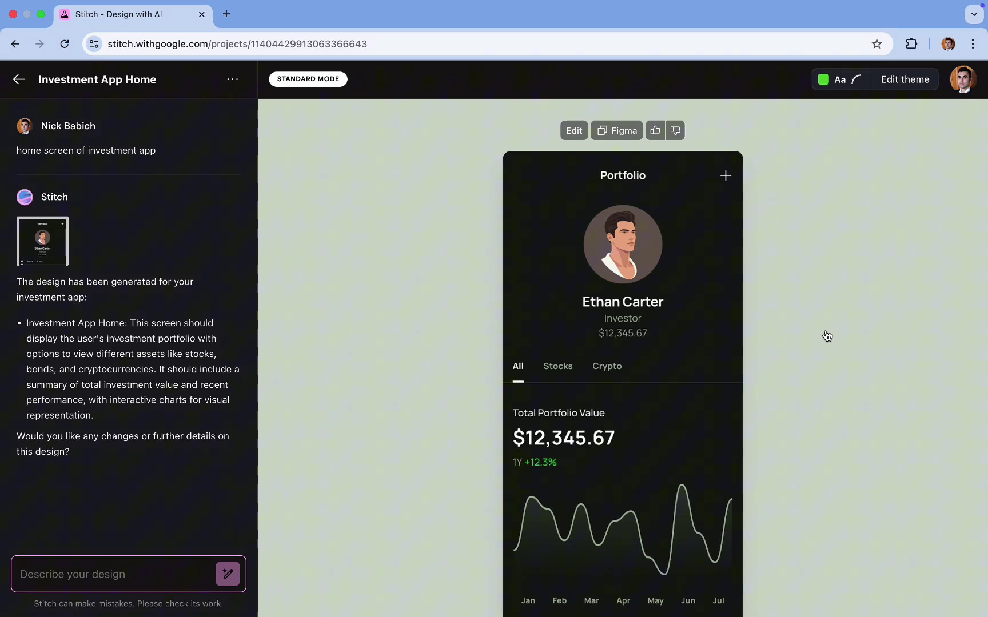
{"action": "scroll", "coordinate": [689, 354], "scroll_direction": "down", "scroll_amount": 5}
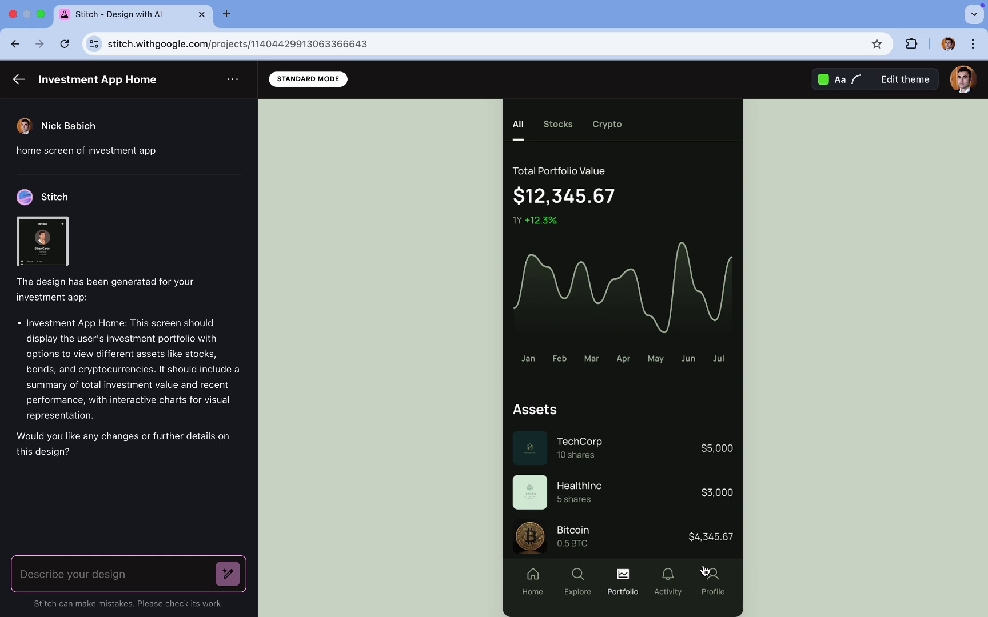
{"action": "scroll", "coordinate": [857, 422], "scroll_direction": "up", "scroll_amount": 3}
{"action": "scroll", "coordinate": [857, 422], "scroll_direction": "up", "scroll_amount": 2}
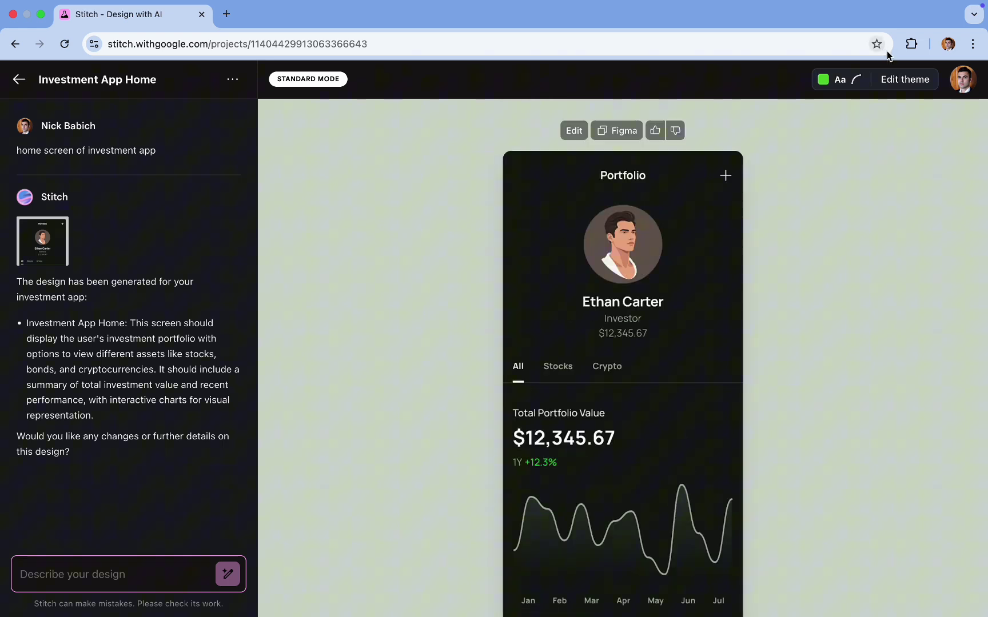
Apply a Light theme with a blue accent and the second, less rounded corner radius.
{"action": "left_click", "coordinate": [902, 80]}
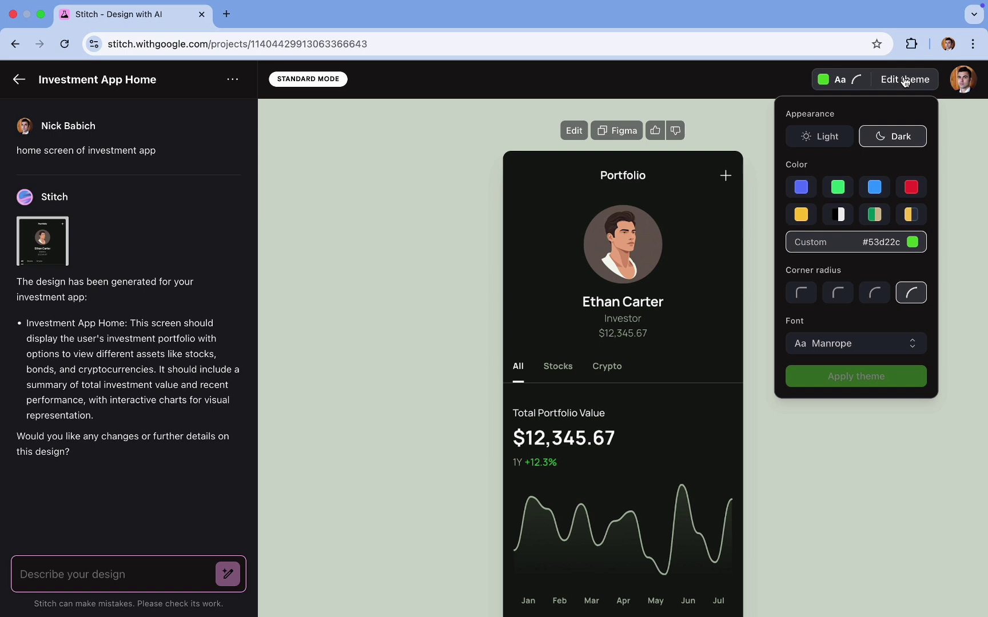
{"action": "left_click", "coordinate": [876, 187]}
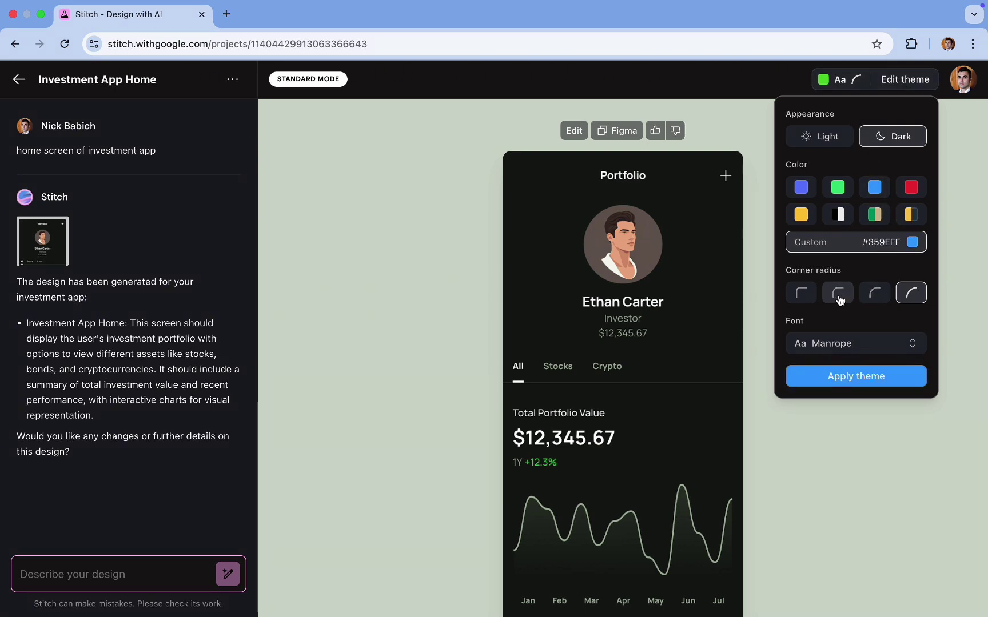
{"action": "left_click", "coordinate": [838, 294]}
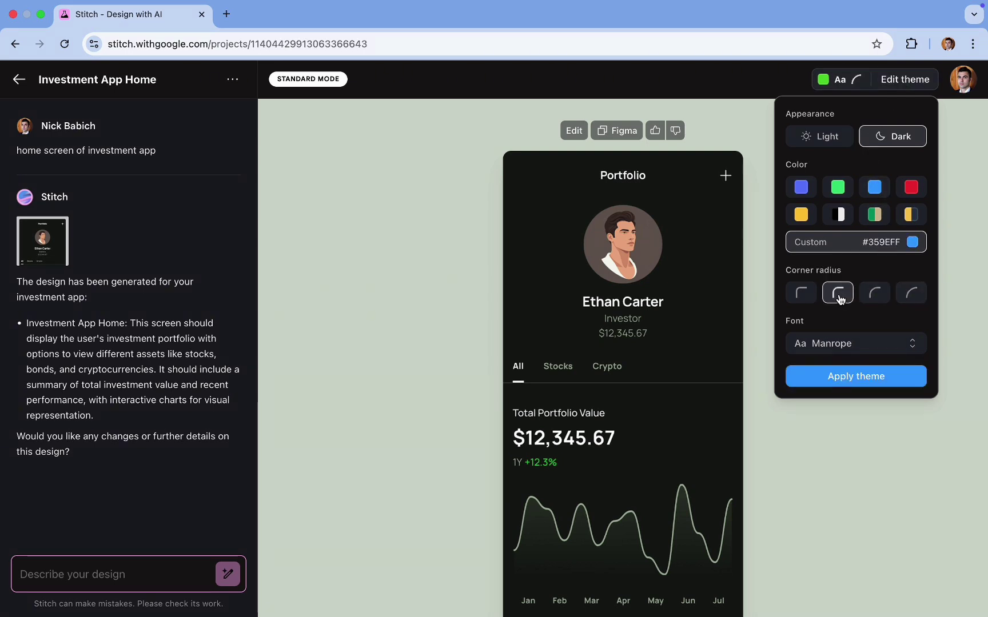
{"action": "left_click", "coordinate": [834, 140]}
{"action": "left_click", "coordinate": [845, 382]}
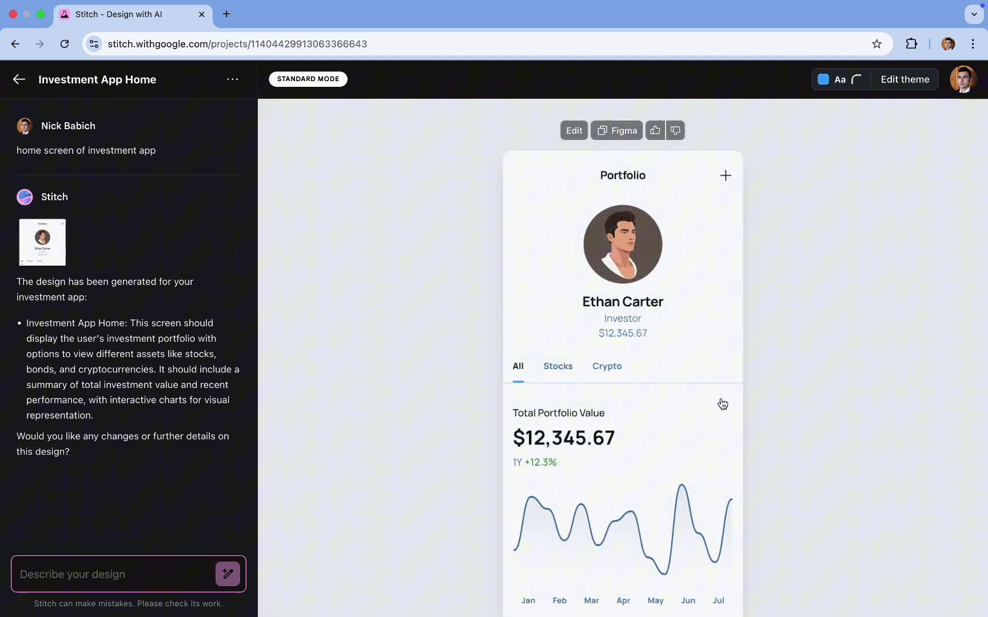
{"action": "scroll", "coordinate": [717, 403], "scroll_direction": "down", "scroll_amount": 4}
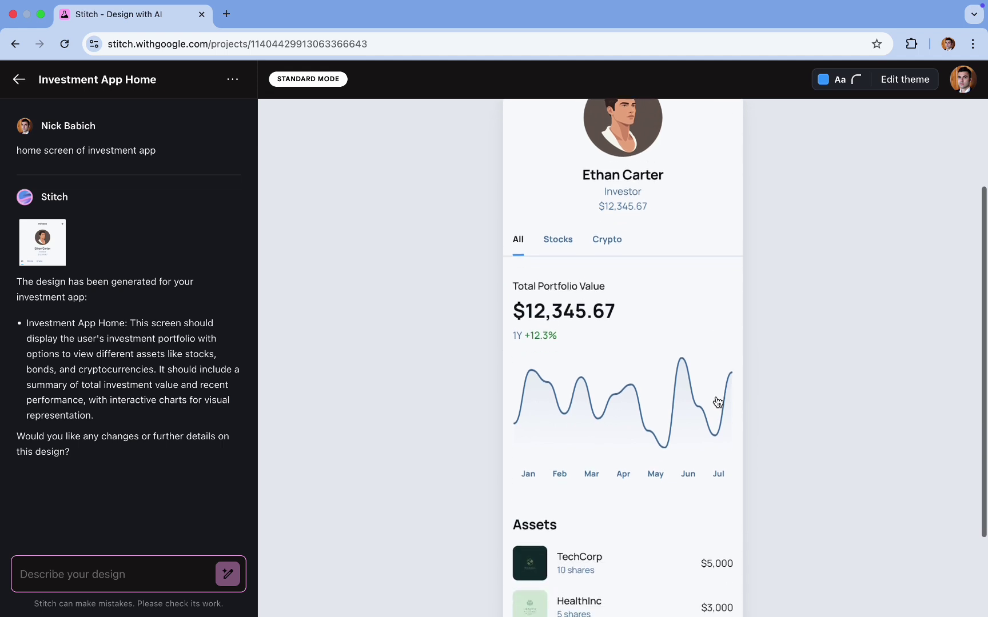
{"action": "scroll", "coordinate": [717, 403], "scroll_direction": "down", "scroll_amount": 3}
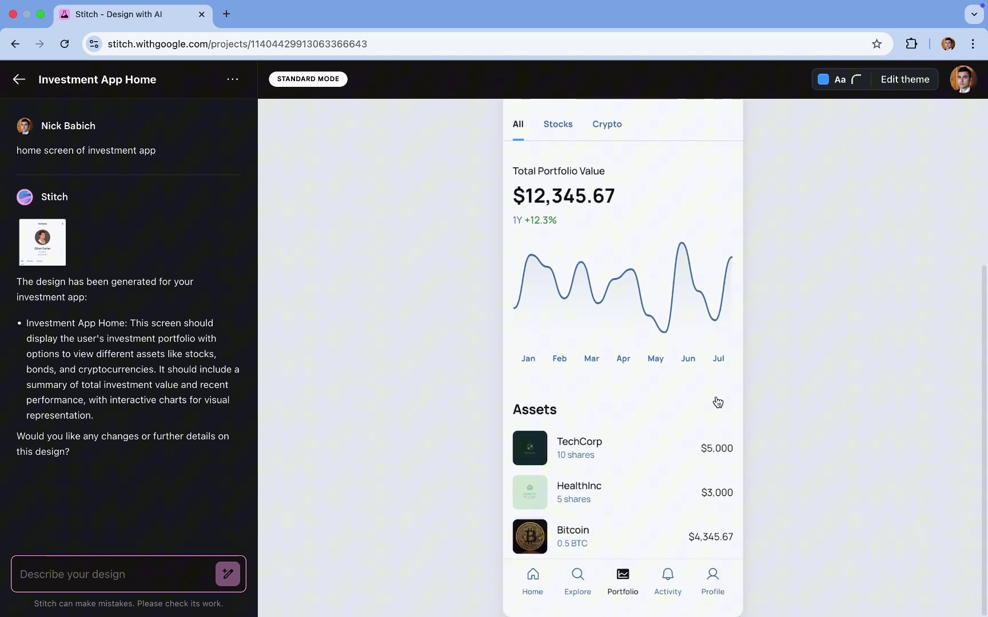
{"action": "scroll", "coordinate": [717, 403], "scroll_direction": "up", "scroll_amount": 7}
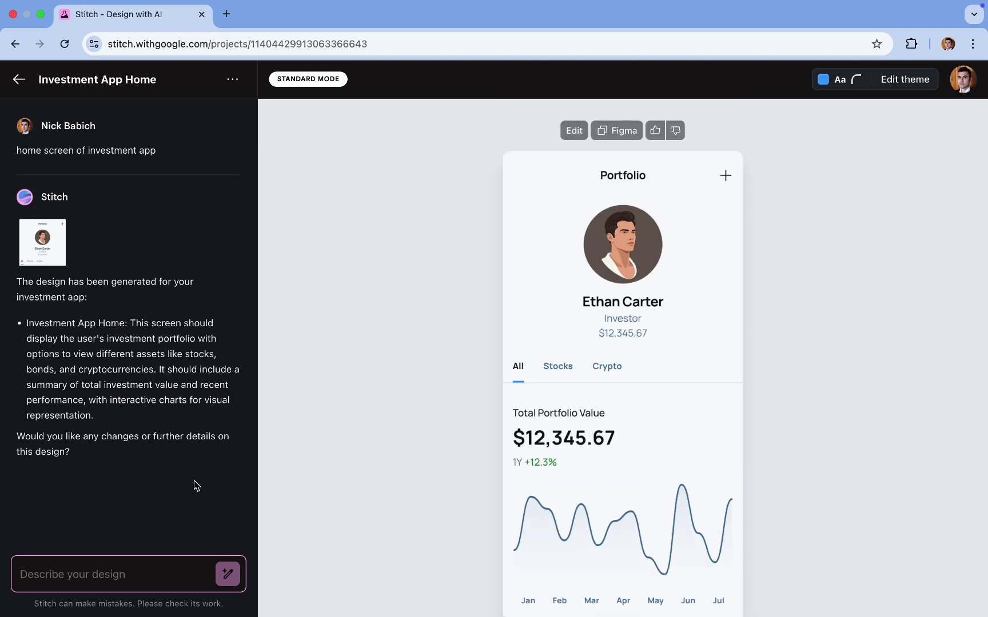
Ask for a featured asset section at the top of the screen, right below the summary.
{"action": "left_click", "coordinate": [109, 567]}
{"action": "type", "text": "Add a s"}
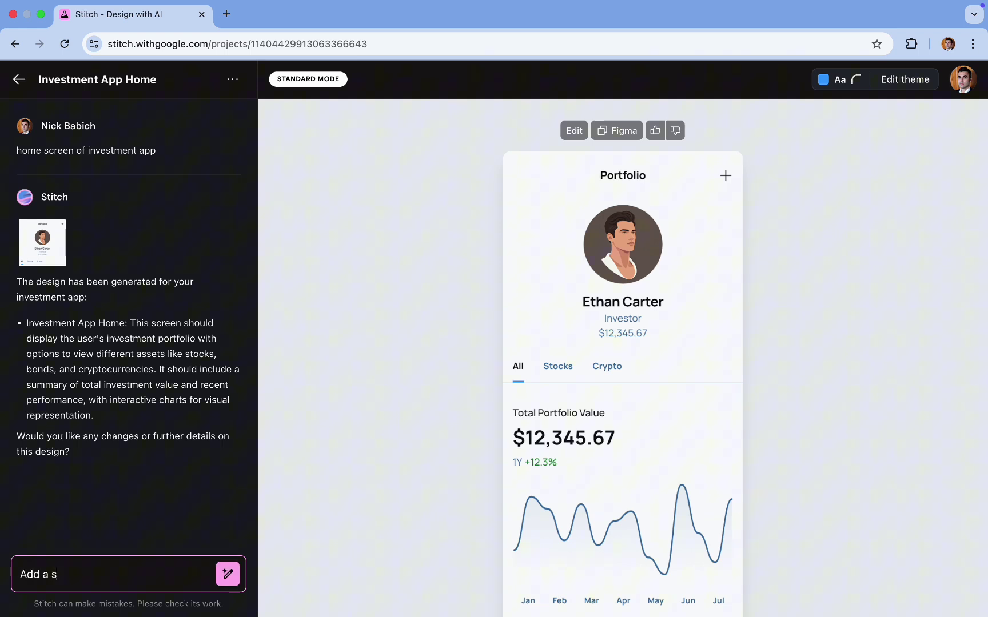
{"action": "type", "text": "ection with a featured a"}
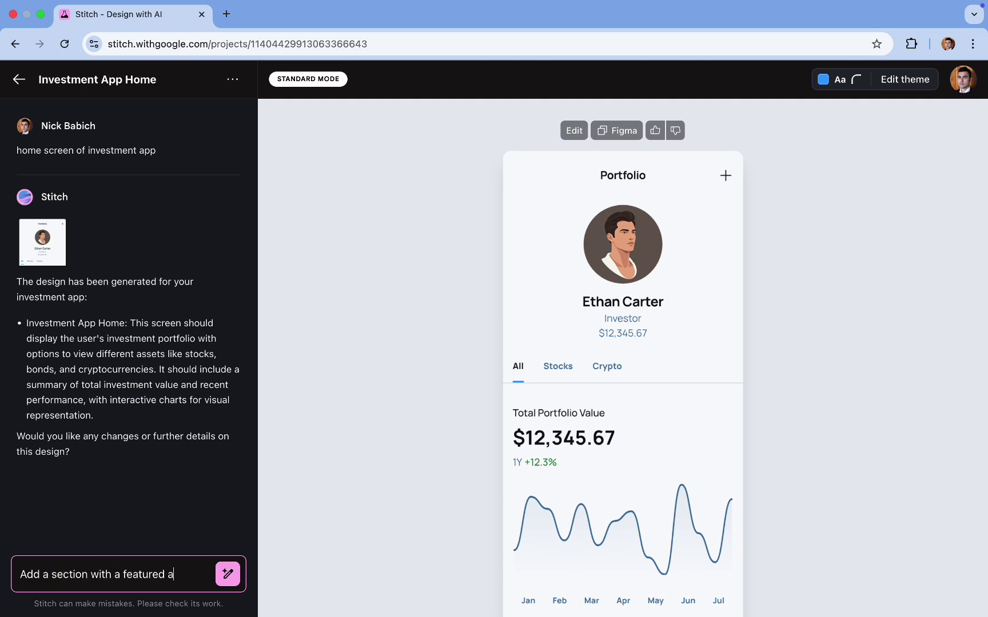
{"action": "type", "text": "sset at the top of the sc"}
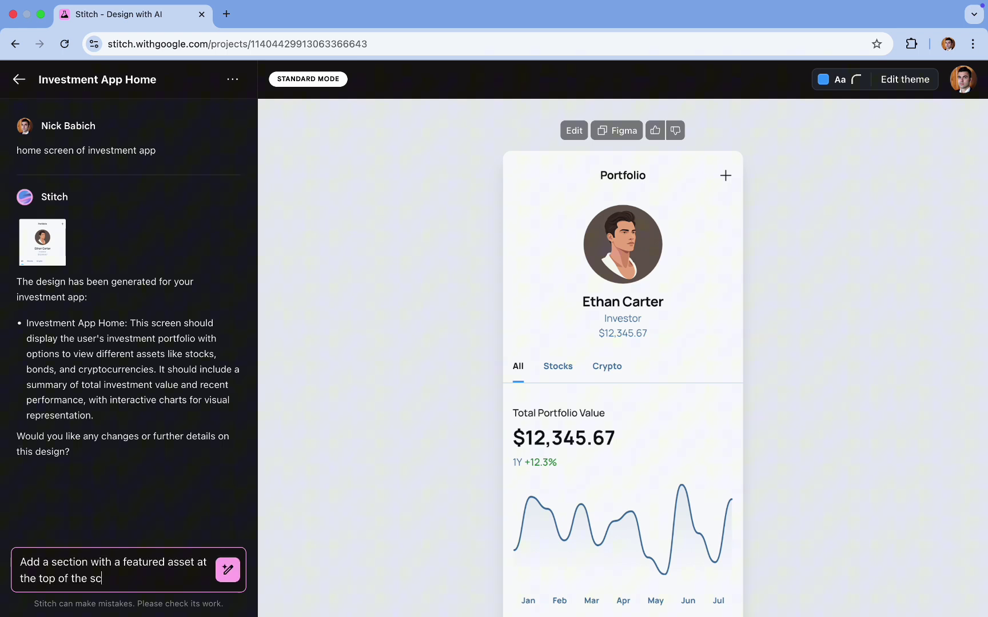
{"action": "type", "text": "reen, right below the summary"}
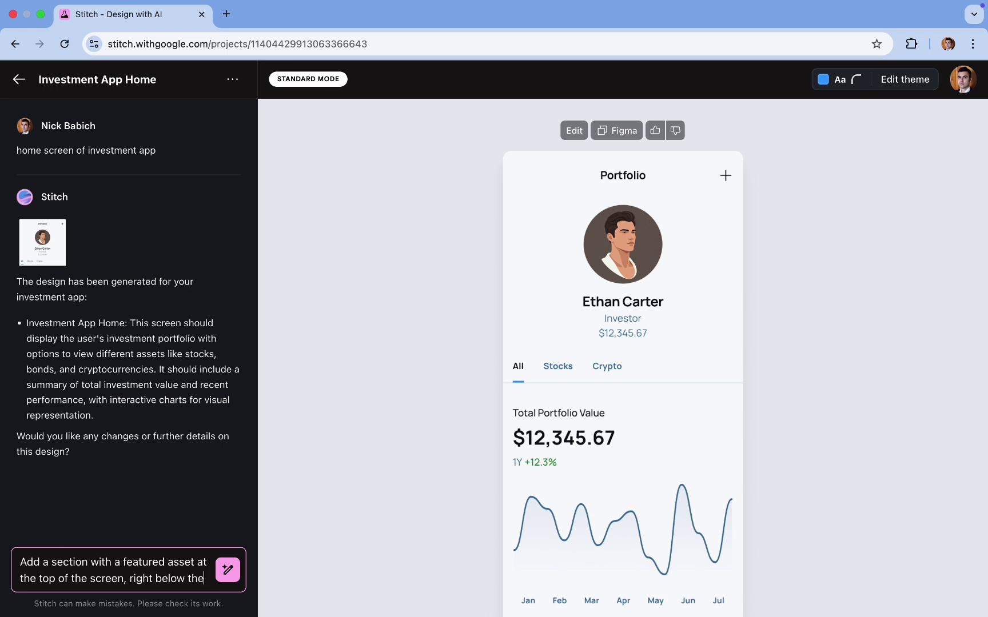
{"action": "left_click", "coordinate": [224, 561]}
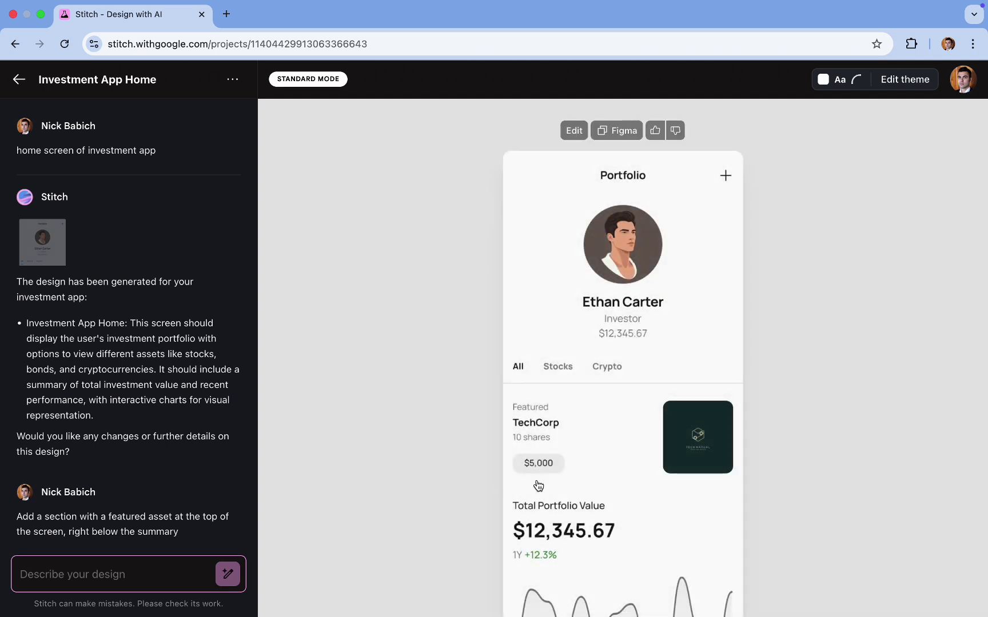
{"action": "scroll", "coordinate": [578, 483], "scroll_direction": "down", "scroll_amount": 1}
{"action": "scroll", "coordinate": [579, 483], "scroll_direction": "down", "scroll_amount": 4}
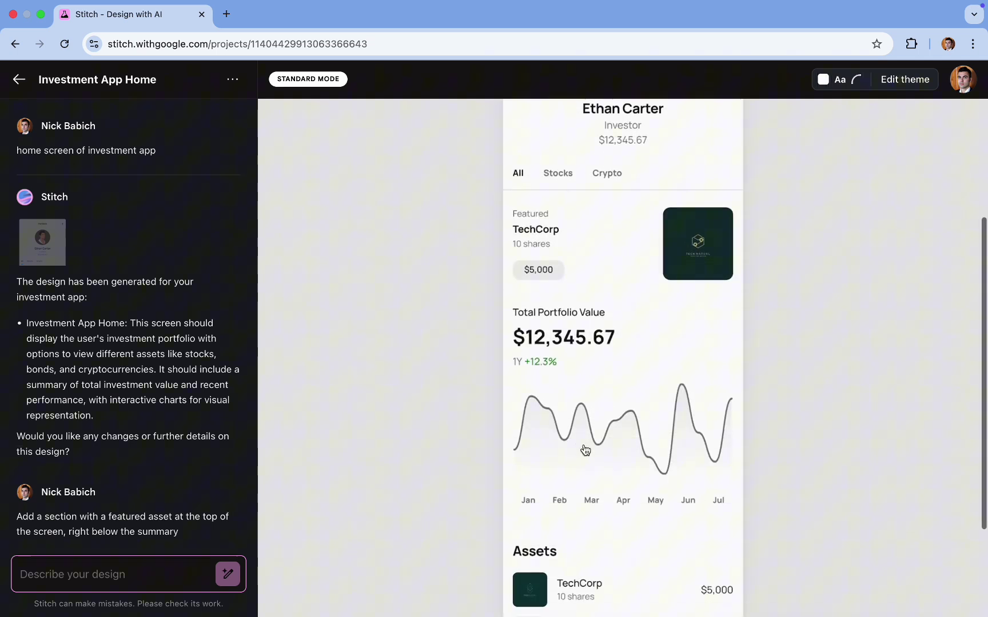
{"action": "scroll", "coordinate": [660, 416], "scroll_direction": "down", "scroll_amount": 3}
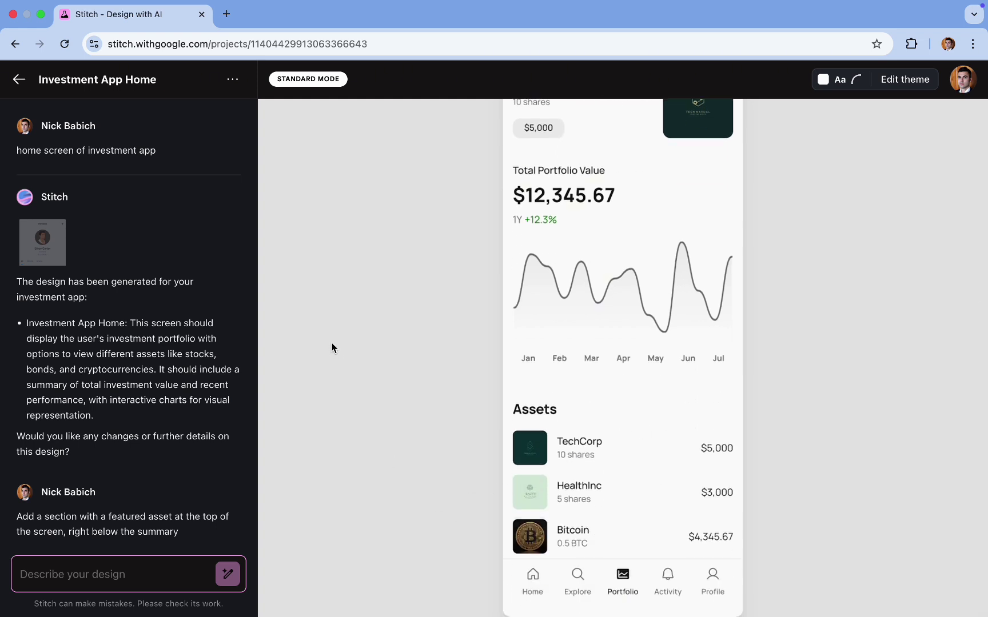
Scroll back up the Stitch page.
{"action": "scroll", "coordinate": [386, 239], "scroll_direction": "up", "scroll_amount": 4}
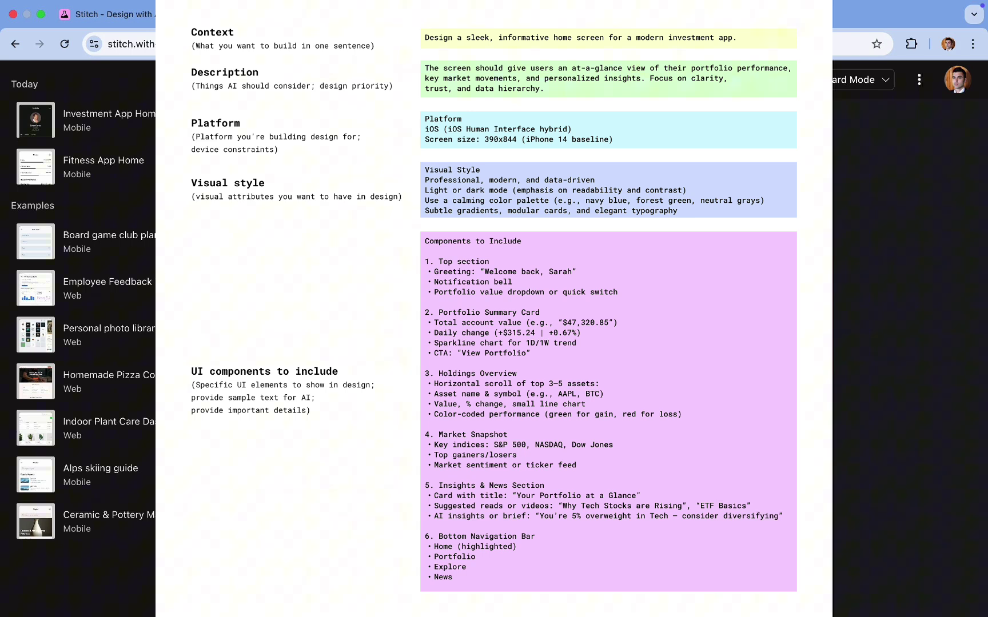
Paste the detailed component-by-component brief and generate the mobile design from it.
{"action": "type", "text": "Components to Include  1. Top section Greeting: \"Welcome back, Sarah\" Notification bell Portfolio value dropdown or quick switch  2. Portfolio Summary Card Total account value (e.g., \"$47,320.85\") Daily change (+$315.24 | +0.67%) Sparkline chart for 1D/1W trend CTA: \"View Portfolio\"  3. Holdings Overview Horizontal scroll of top 3–5 assets: Asset name & symbol (e.g., AAPL, BTC) Value, % change, small line chart Color-coded performance (green for gain, red for loss)  4. Market Snapshot Key indices: S&P 500, NASDAQ, Dow Jones Top gainers/losers Market sentiment or ticker feed  5. Insights & News Section Card with title: \"Your Portfolio at a Glance\" Suggested reads or videos: \"Why Tech Stocks are Rising\", \"ETF Basics\" AI insights or brief: \"You’re 5% overweight in Tech — consider diversifying\"  6. Bottom Navigation Bar Home (highlighted) Portfolio Explore News"}
{"action": "scroll", "coordinate": [531, 287], "scroll_direction": "up", "scroll_amount": 5}
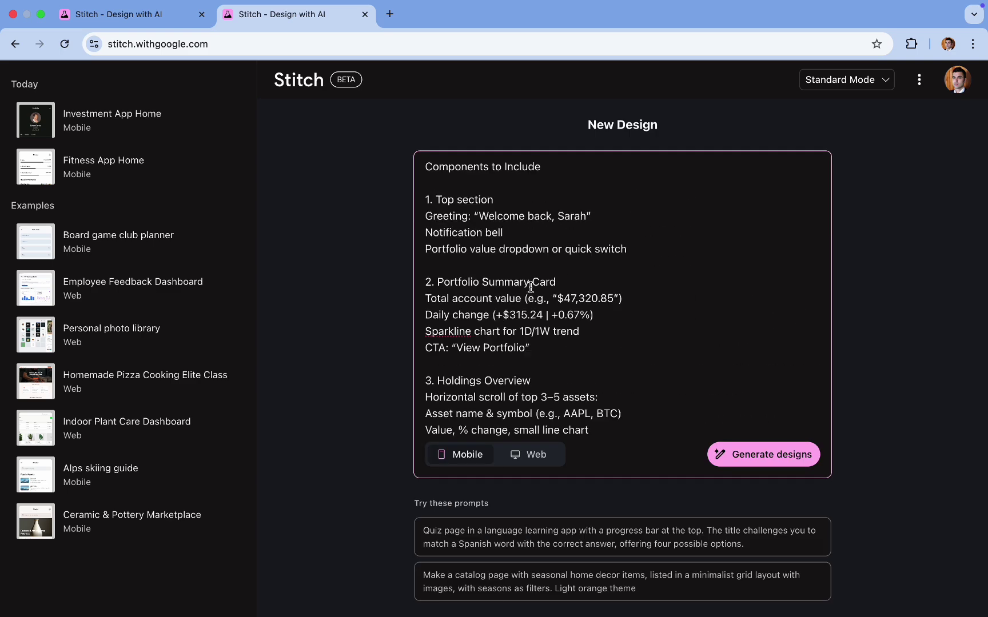
{"action": "scroll", "coordinate": [530, 287], "scroll_direction": "up", "scroll_amount": 4}
{"action": "scroll", "coordinate": [530, 287], "scroll_direction": "down", "scroll_amount": 10}
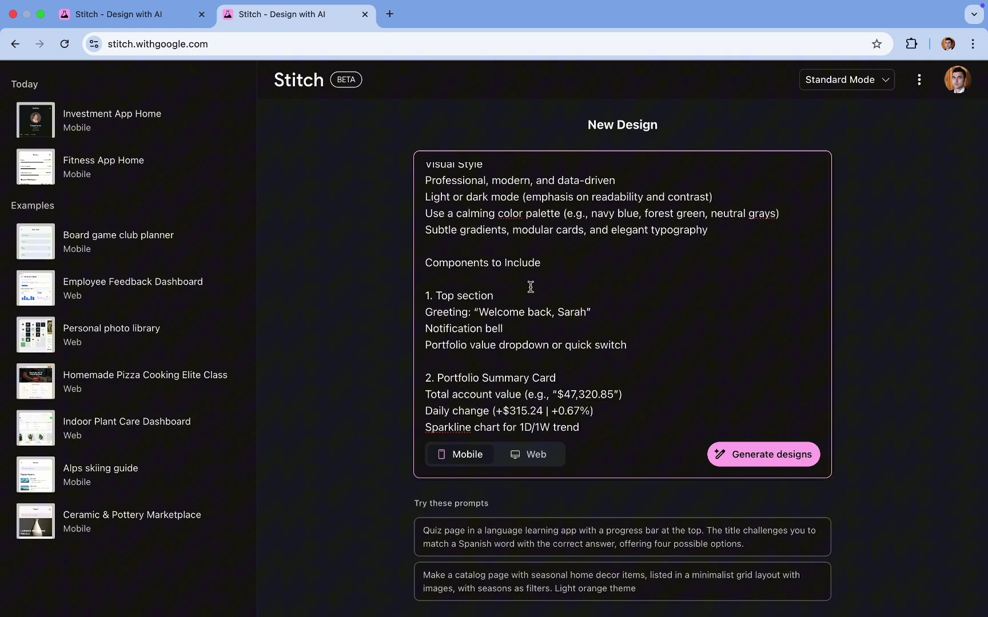
{"action": "scroll", "coordinate": [530, 287], "scroll_direction": "down", "scroll_amount": 2}
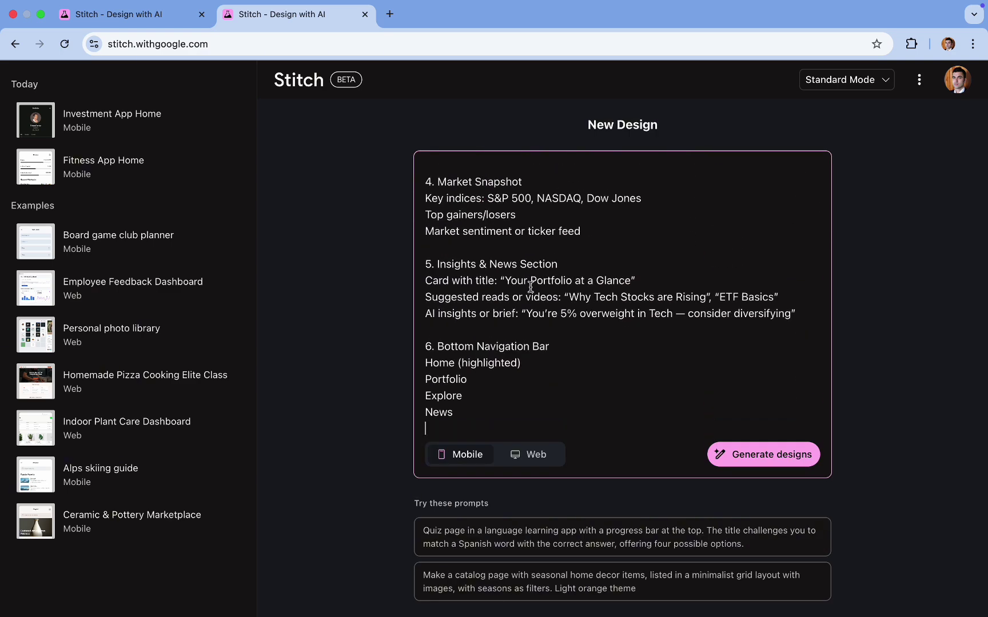
{"action": "left_click", "coordinate": [765, 463]}
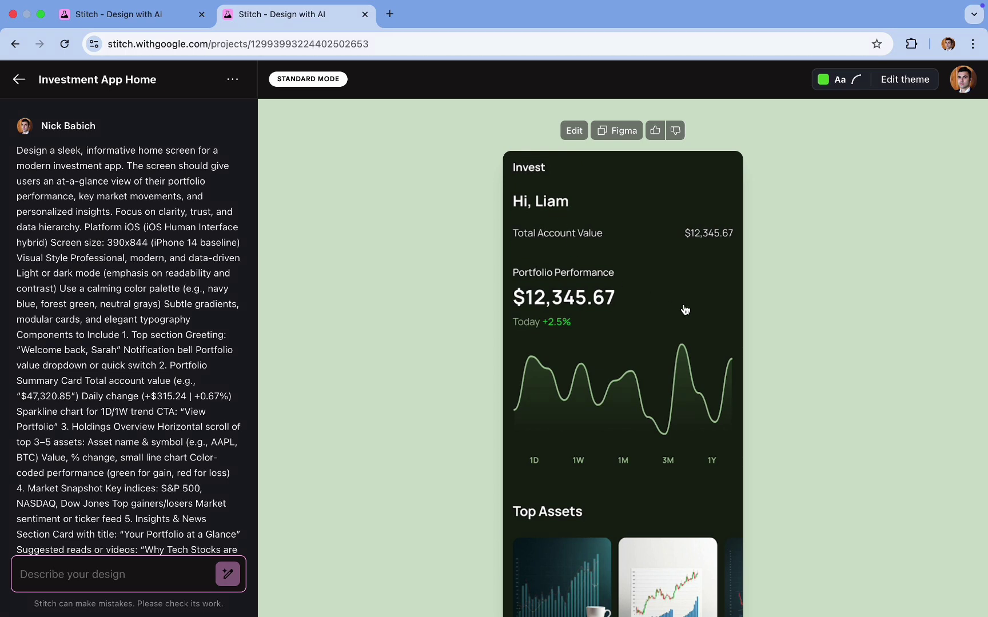
Review the generated Investment App Home screen and copy it to Figma.
{"action": "scroll", "coordinate": [682, 309], "scroll_direction": "down", "scroll_amount": 3}
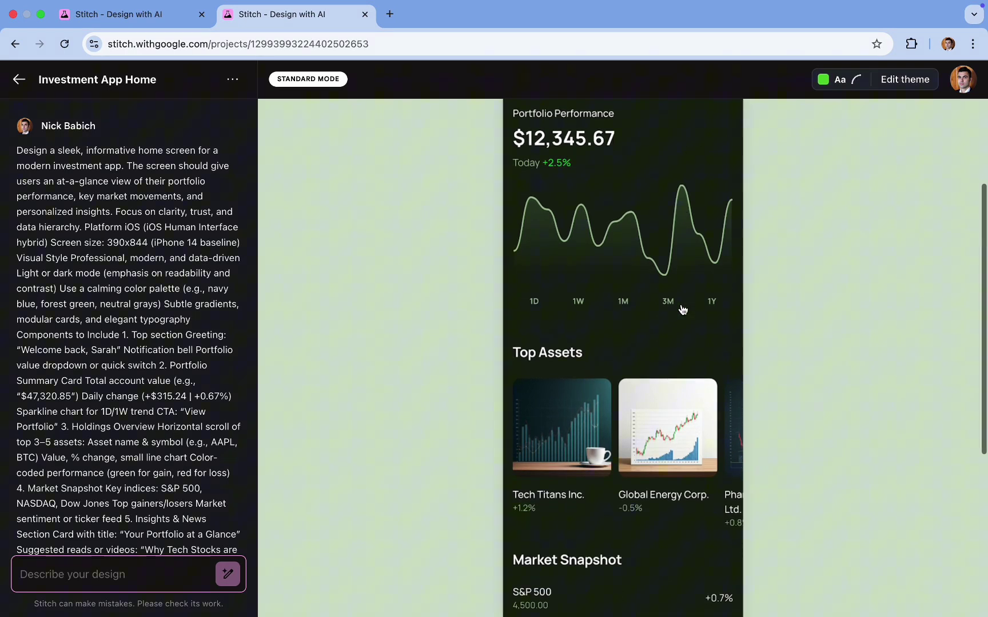
{"action": "scroll", "coordinate": [698, 410], "scroll_direction": "down", "scroll_amount": 2}
{"action": "scroll", "coordinate": [698, 410], "scroll_direction": "down", "scroll_amount": 3}
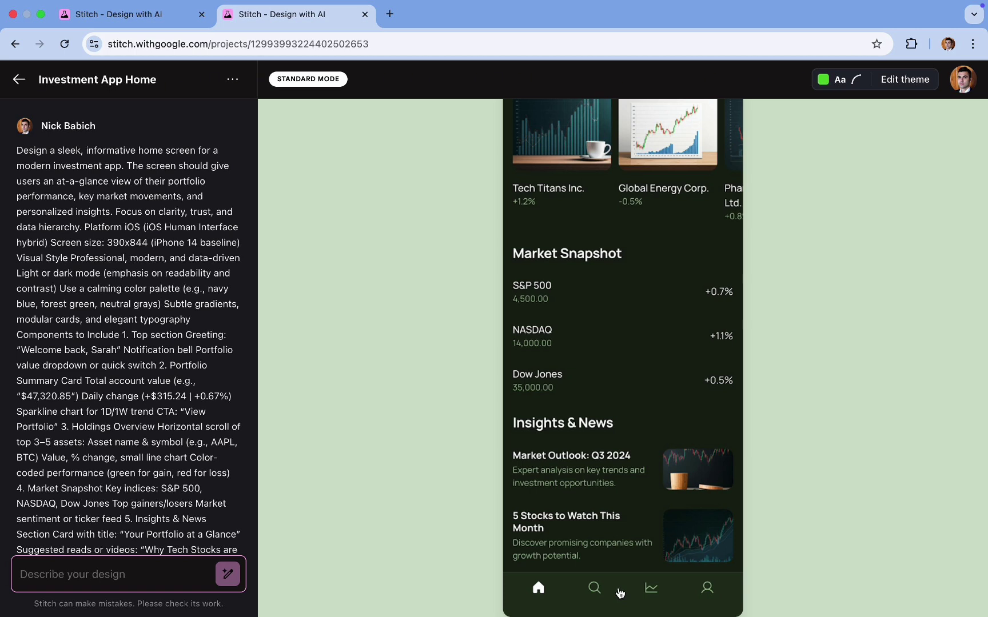
{"action": "scroll", "coordinate": [799, 396], "scroll_direction": "up", "scroll_amount": 10}
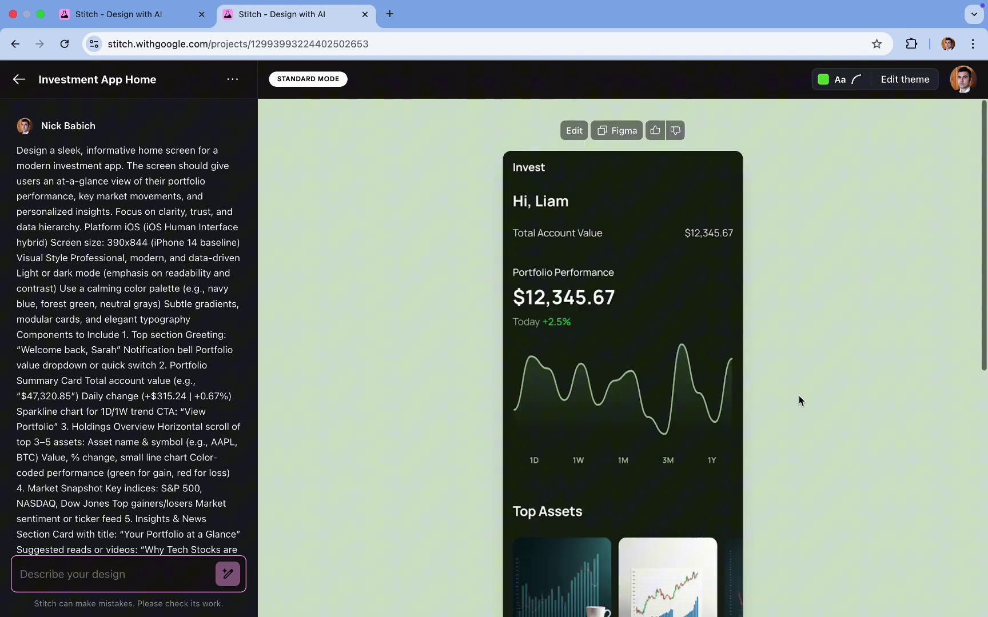
{"action": "left_click", "coordinate": [619, 136]}
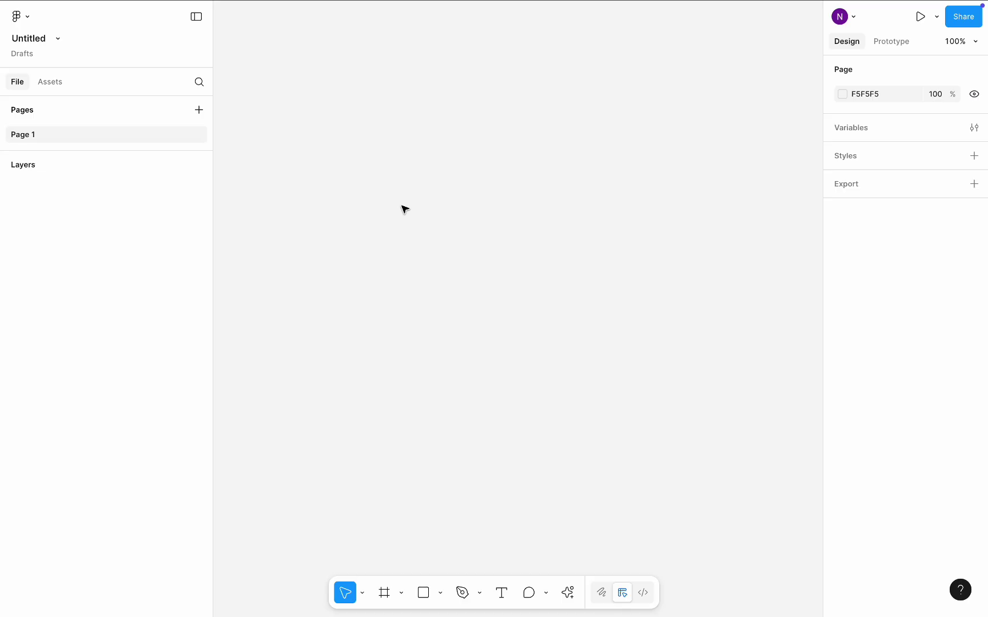
Paste the Stitch design into Figma and unfold its top nested frames in Layers.
{"action": "key", "text": "ctrl+v"}
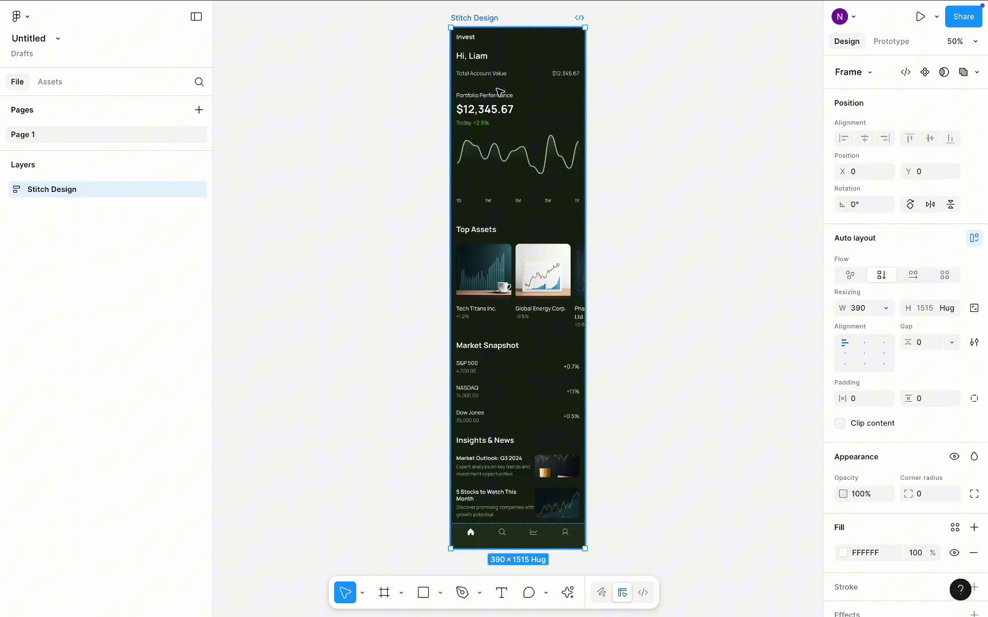
{"action": "left_click", "coordinate": [5, 189]}
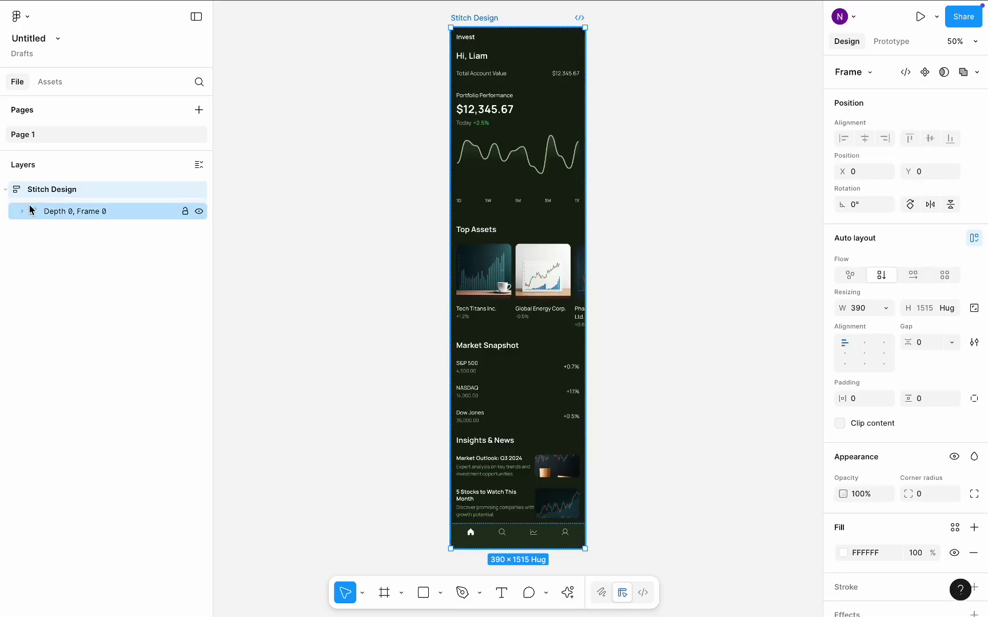
{"action": "left_click", "coordinate": [21, 212]}
{"action": "left_click", "coordinate": [38, 233]}
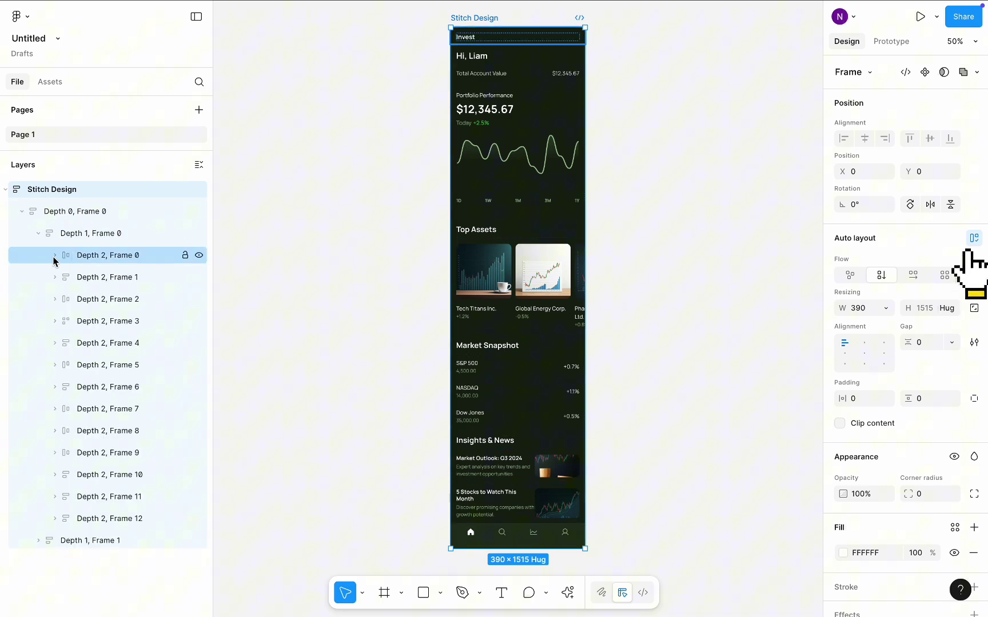
{"action": "left_click", "coordinate": [55, 255]}
{"action": "scroll", "coordinate": [447, 232], "scroll_direction": "up", "scroll_amount": 5, "text": "ctrl"}
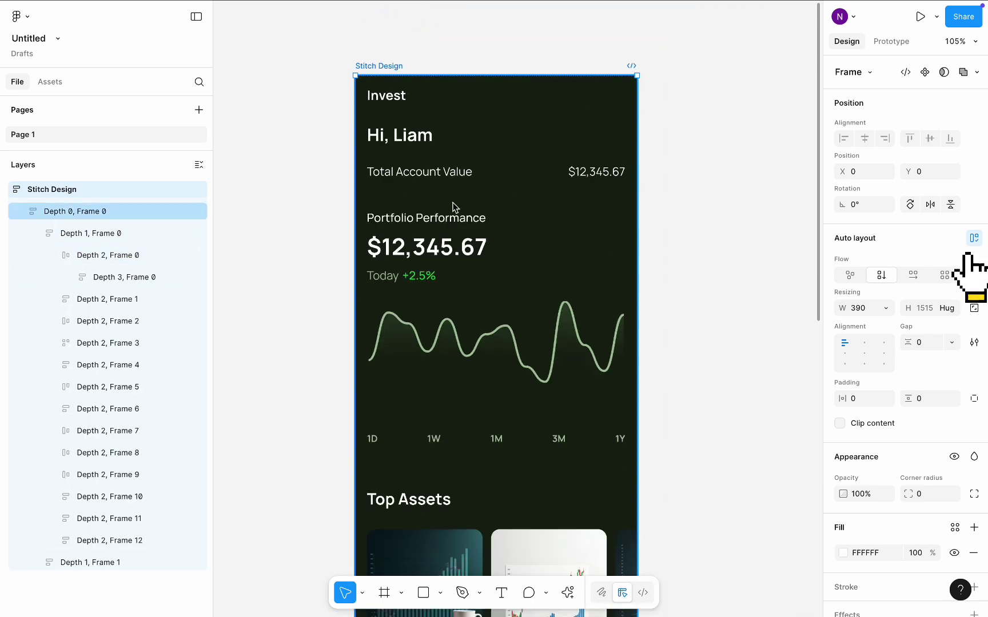
Drill into the Portfolio Performance block down to the $12,345.67 text layer.
{"action": "left_click", "coordinate": [447, 232]}
{"action": "left_click", "coordinate": [447, 232]}
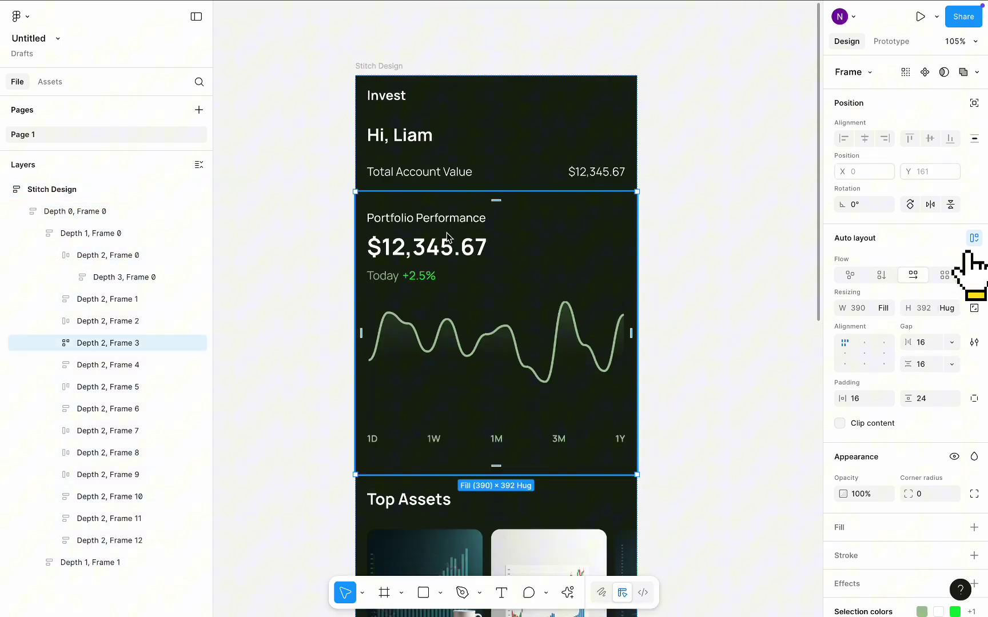
{"action": "left_click", "coordinate": [447, 244]}
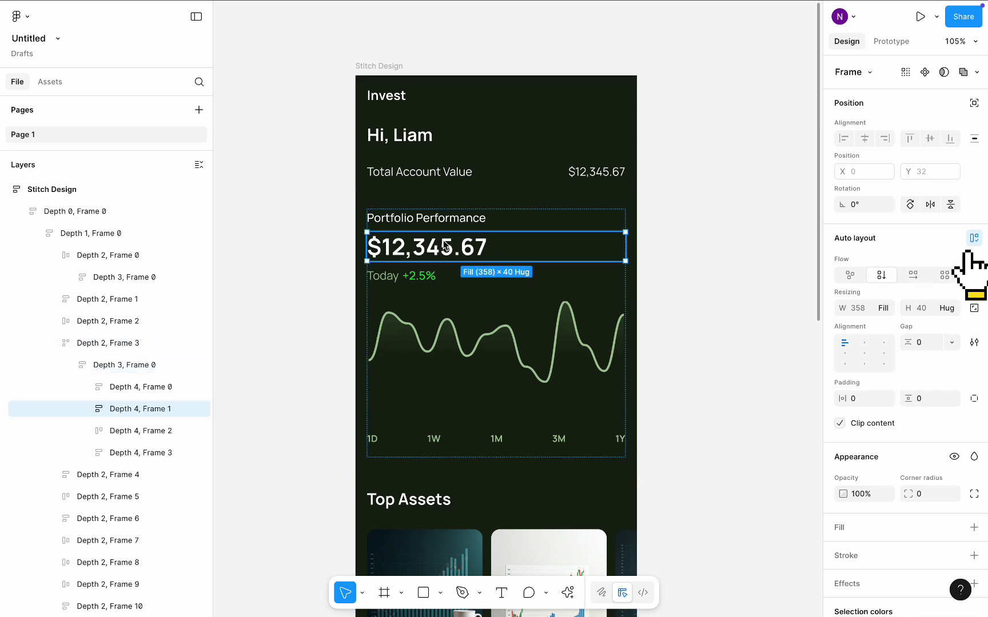
{"action": "left_click", "coordinate": [89, 409]}
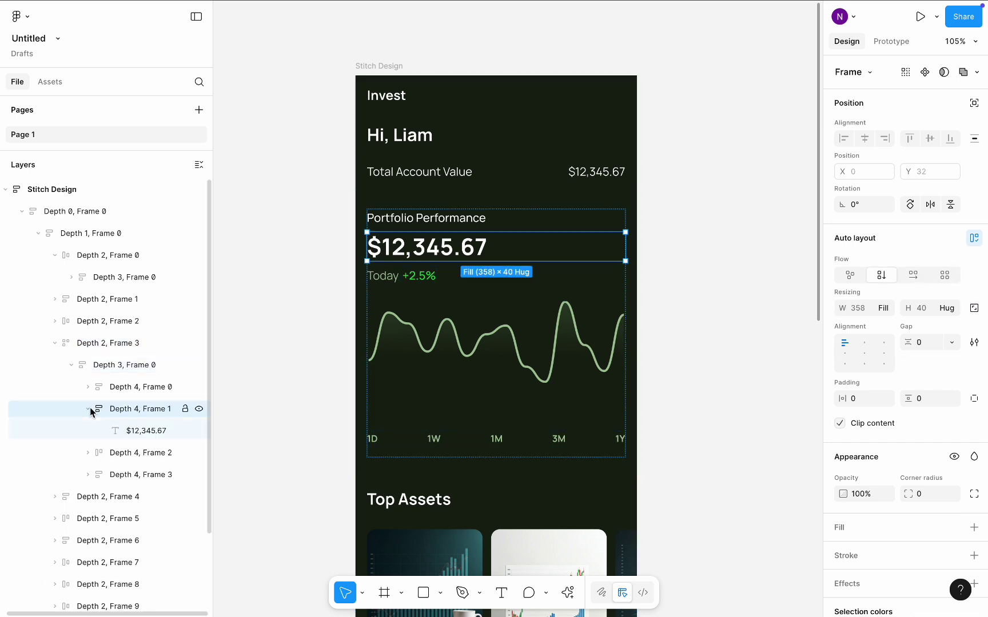
{"action": "left_click", "coordinate": [117, 432]}
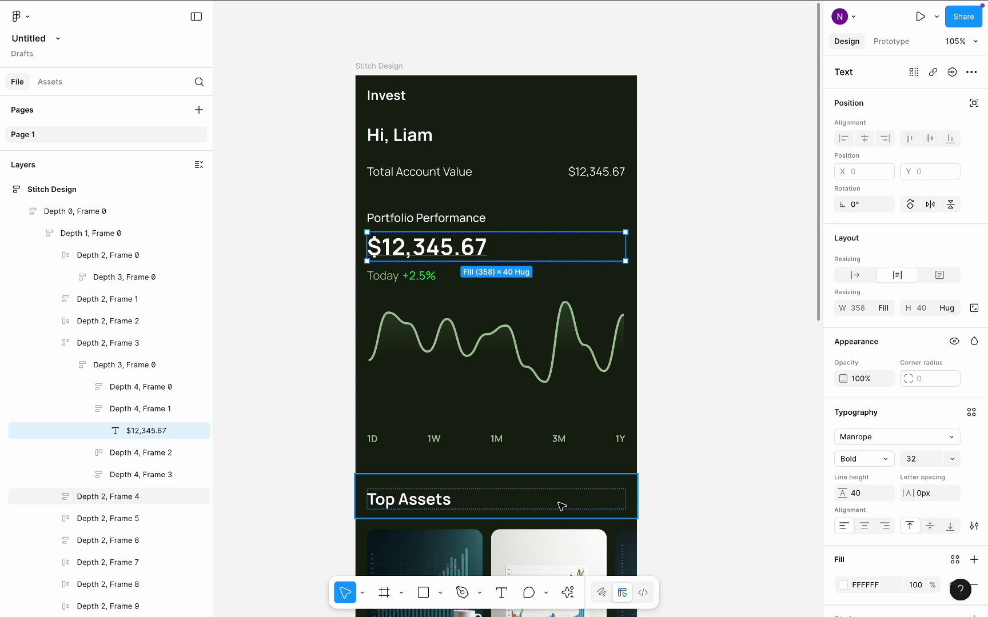
Inspect the Top Assets, Market Snapshot, 5 Stocks to Watch and bottom navigation sections.
{"action": "left_click", "coordinate": [560, 505]}
{"action": "scroll", "coordinate": [560, 498], "scroll_direction": "down", "scroll_amount": 2}
{"action": "scroll", "coordinate": [558, 457], "scroll_direction": "down", "scroll_amount": 5}
{"action": "left_click", "coordinate": [546, 390]}
{"action": "scroll", "coordinate": [534, 394], "scroll_direction": "down", "scroll_amount": 6}
{"action": "left_click", "coordinate": [525, 357]}
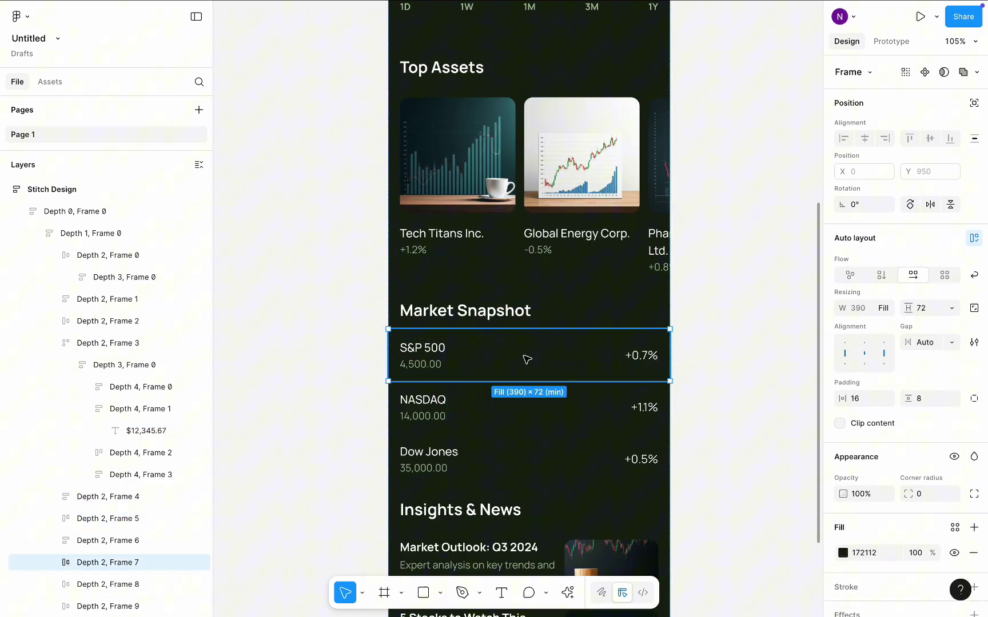
{"action": "key", "text": "shift+Tab"}
{"action": "left_click", "coordinate": [516, 457]}
{"action": "scroll", "coordinate": [516, 457], "scroll_direction": "down", "scroll_amount": 5}
{"action": "left_click", "coordinate": [514, 366]}
{"action": "left_click", "coordinate": [506, 423]}
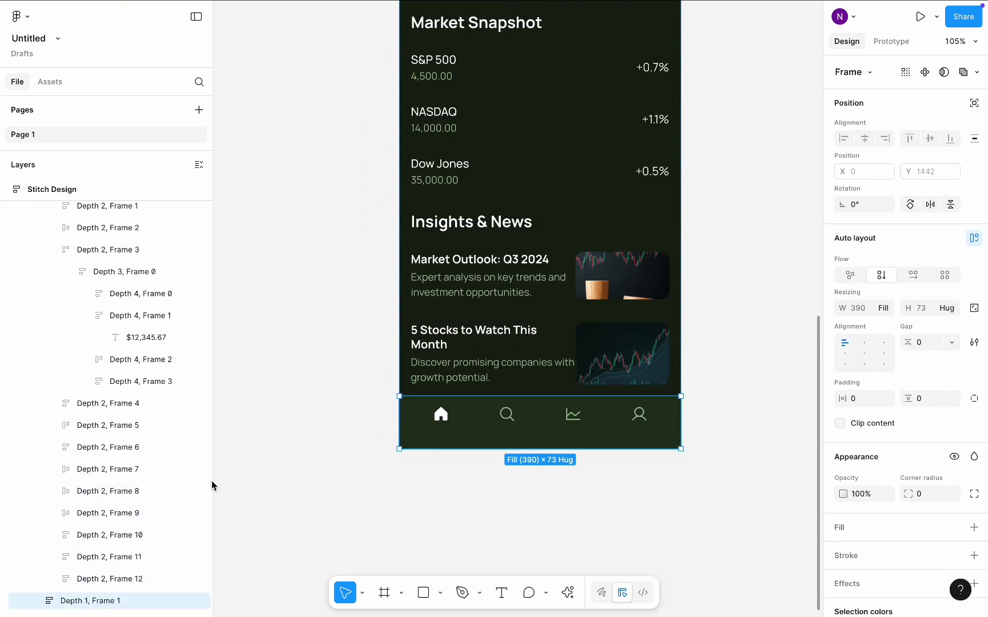
Unfold the bottom navigation layers down to the home tab's icon, then clear the selection.
{"action": "left_click", "coordinate": [39, 601]}
{"action": "left_click", "coordinate": [55, 603]}
{"action": "scroll", "coordinate": [63, 548], "scroll_direction": "down", "scroll_amount": 3}
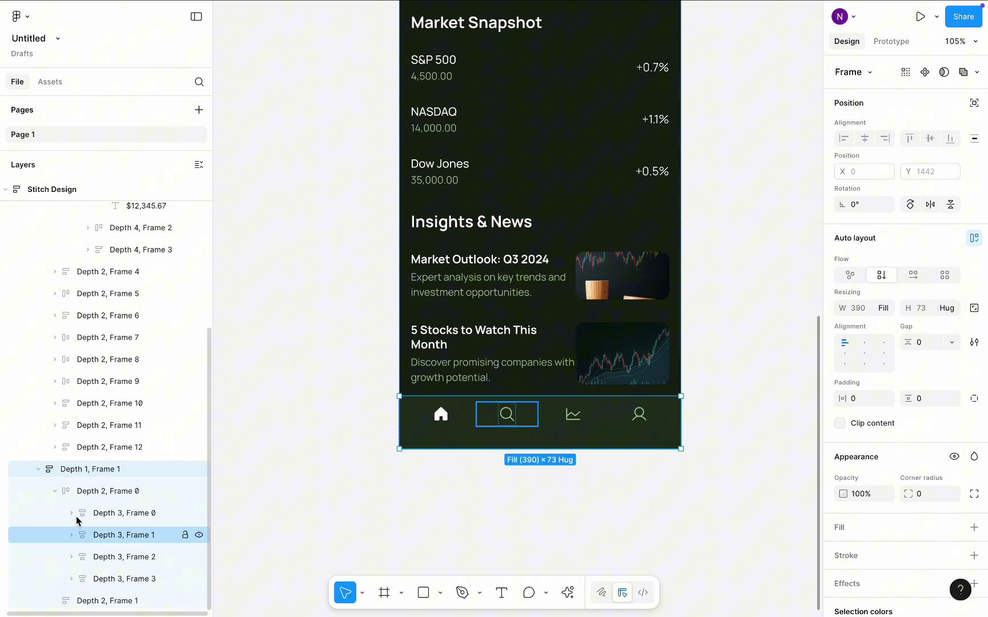
{"action": "left_click", "coordinate": [71, 513]}
{"action": "scroll", "coordinate": [83, 523], "scroll_direction": "down", "scroll_amount": 1}
{"action": "left_click", "coordinate": [87, 513]}
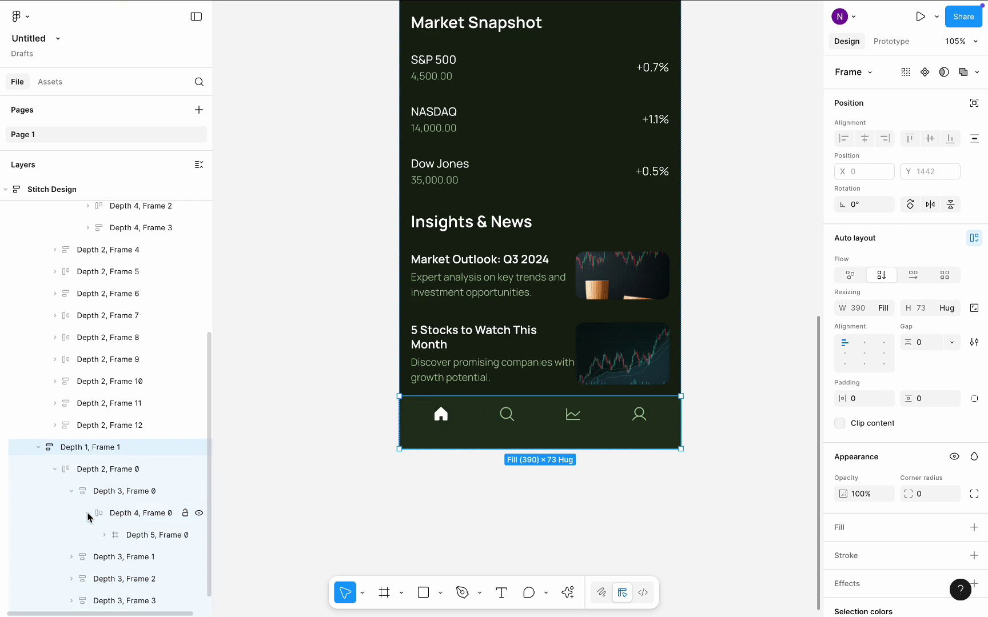
{"action": "left_click", "coordinate": [108, 537]}
{"action": "left_click", "coordinate": [319, 496]}
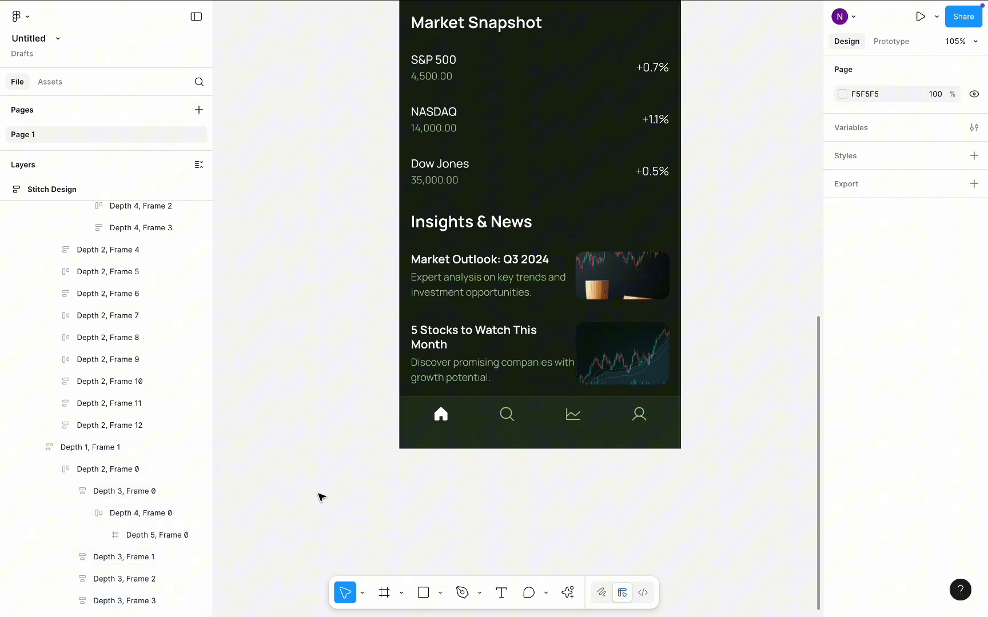
{"action": "scroll", "coordinate": [320, 496], "scroll_direction": "down", "scroll_amount": 5}
{"action": "scroll", "coordinate": [320, 496], "scroll_direction": "down", "scroll_amount": 2}
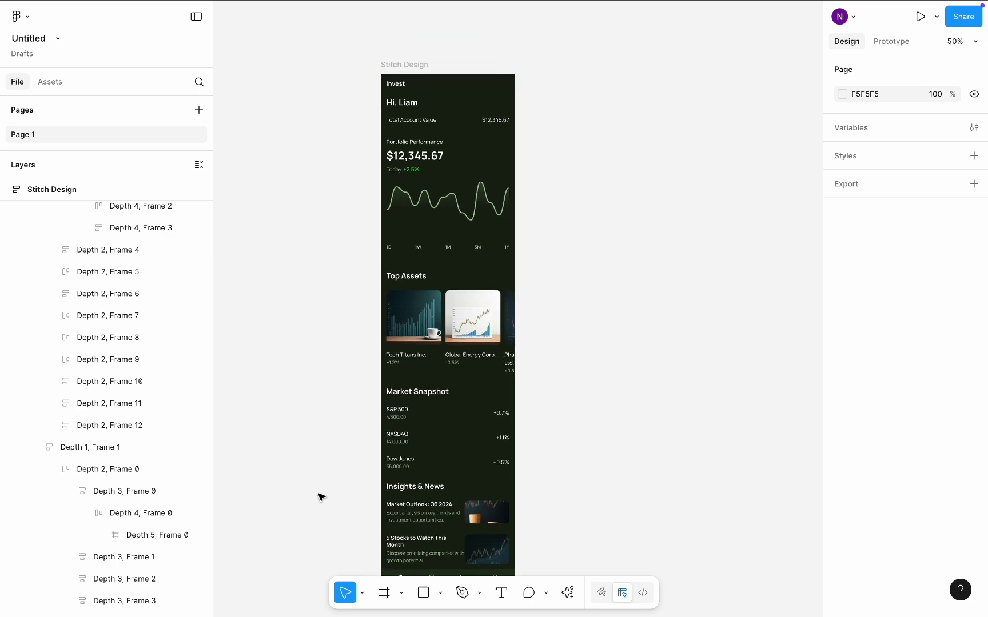
Back in Stitch, generate a screen from 'Design a search screen for this app'.
{"action": "key", "text": "super+Tab"}
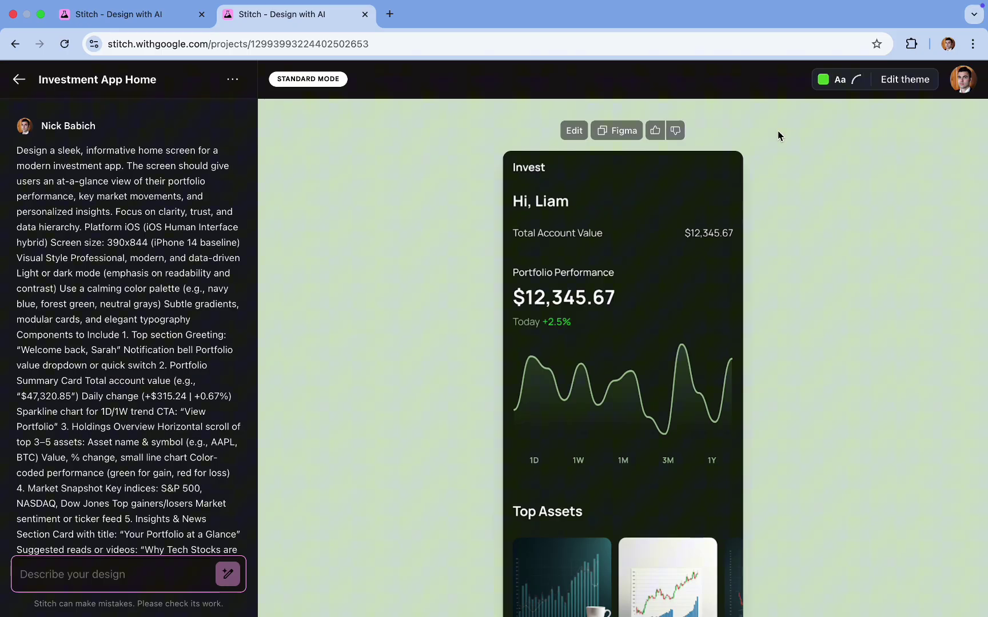
{"action": "scroll", "coordinate": [230, 449], "scroll_direction": "down", "scroll_amount": 10}
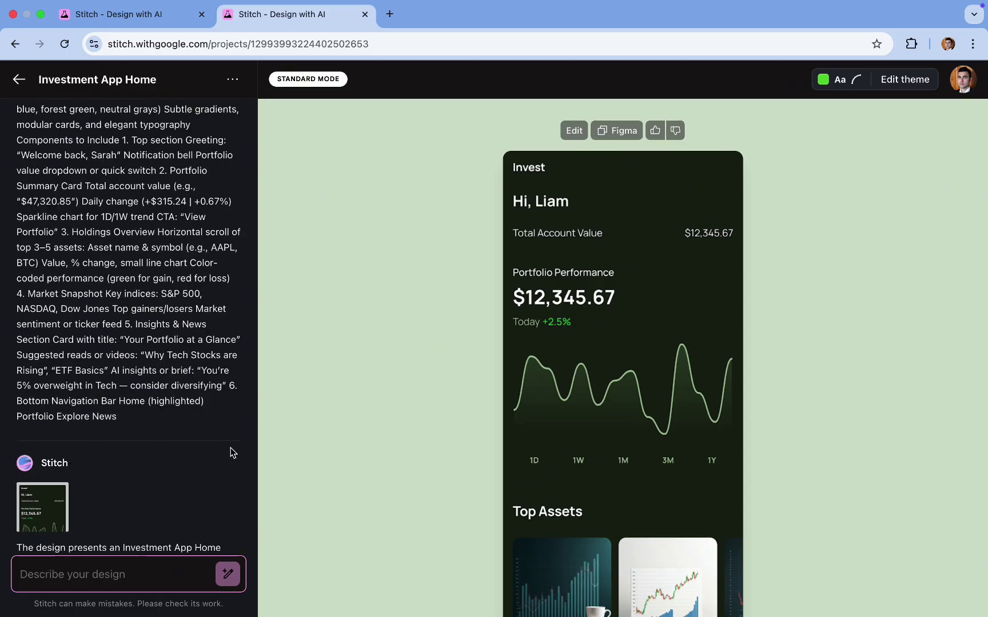
{"action": "left_click", "coordinate": [114, 567]}
{"action": "type", "text": "Design a "}
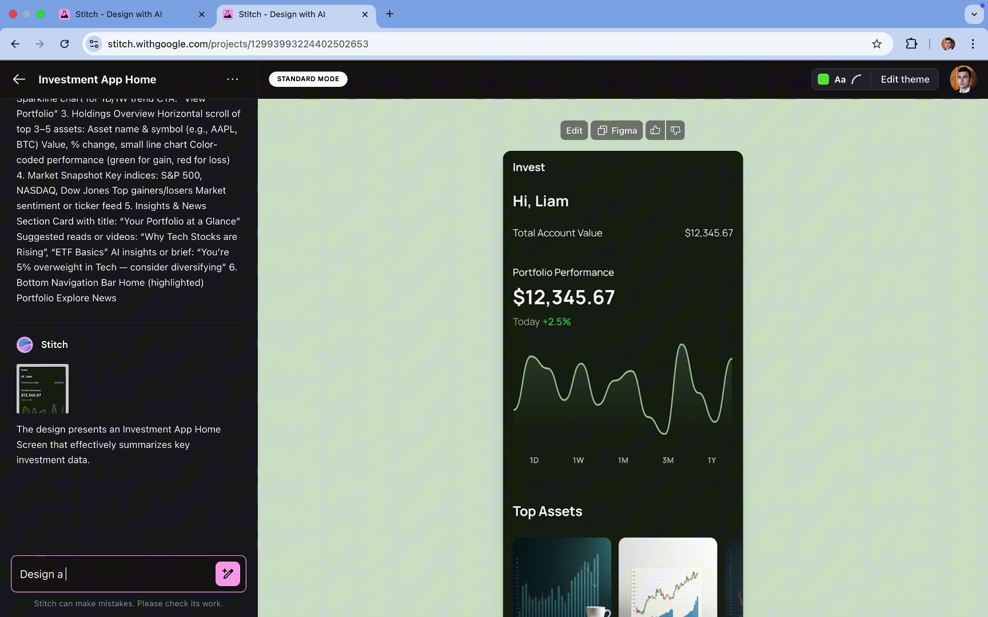
{"action": "type", "text": "search screen f"}
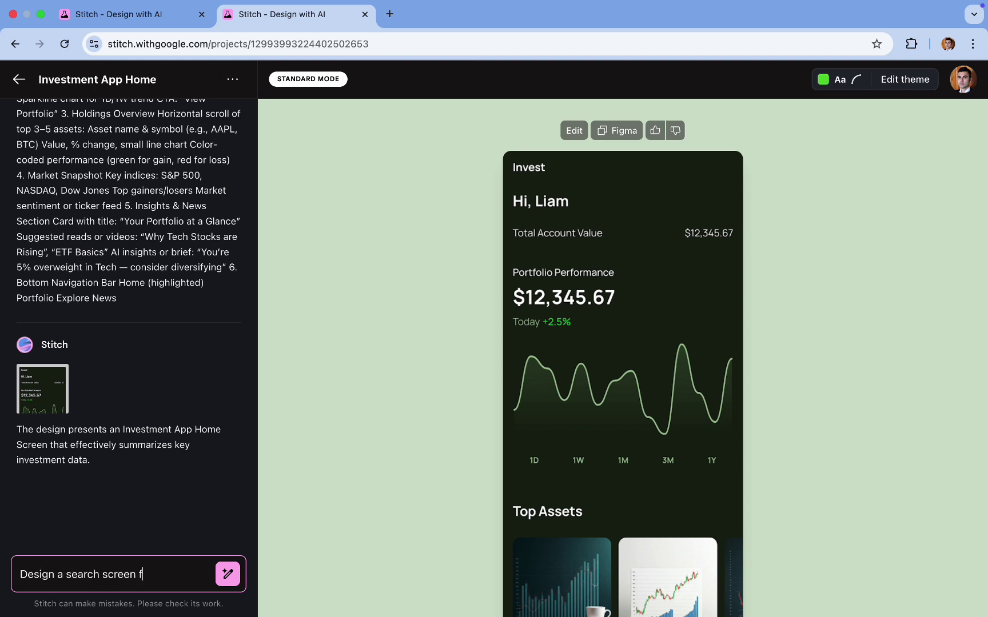
{"action": "type", "text": "or this app"}
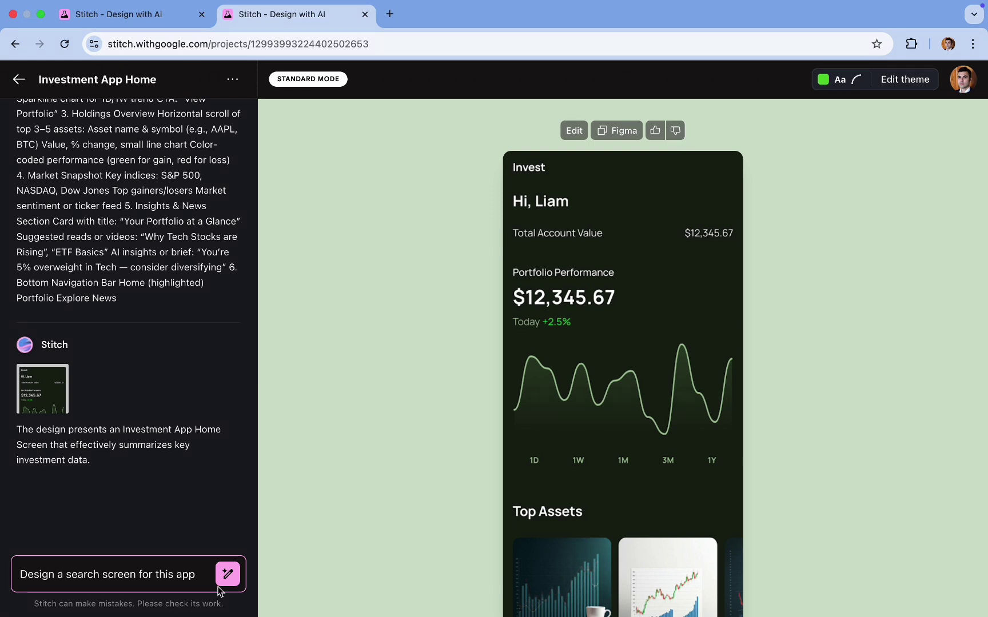
{"action": "key", "text": "Return"}
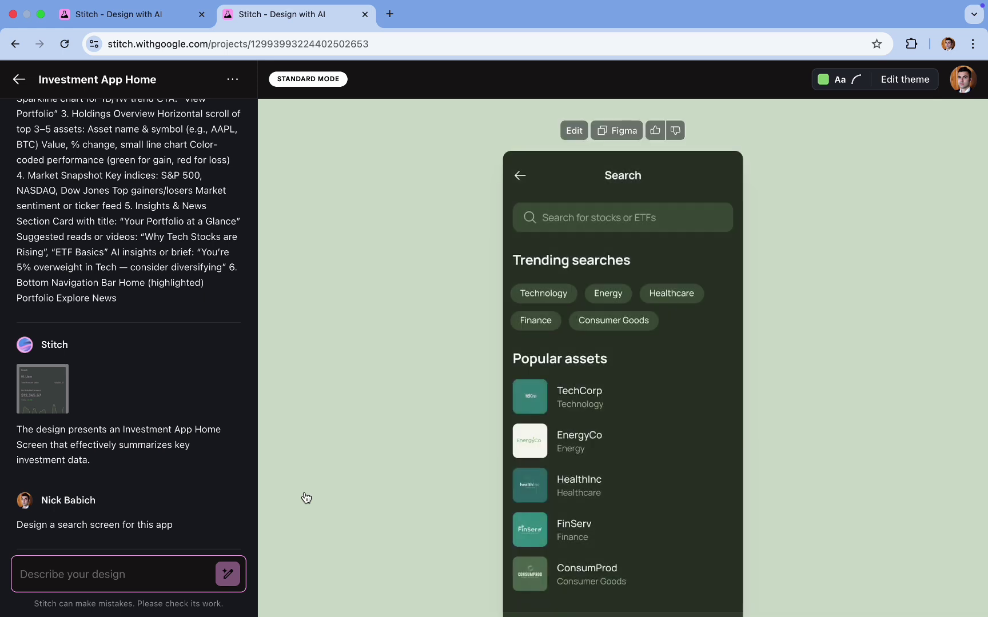
Send the follow-up 'update the bottom tab bar to align it with previous design'.
{"action": "scroll", "coordinate": [552, 430], "scroll_direction": "down", "scroll_amount": 1}
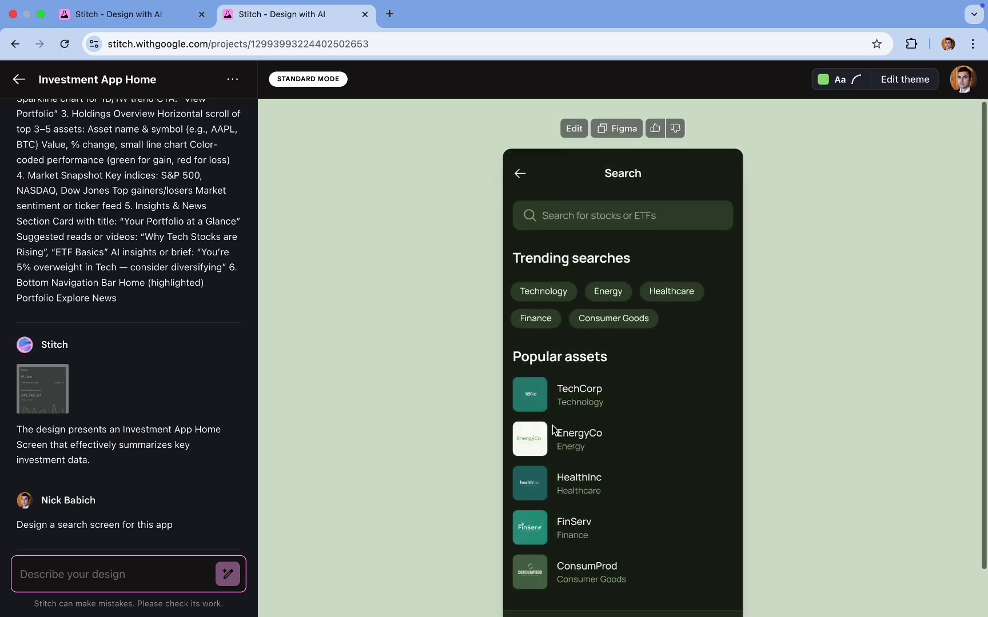
{"action": "scroll", "coordinate": [552, 430], "scroll_direction": "down", "scroll_amount": 3}
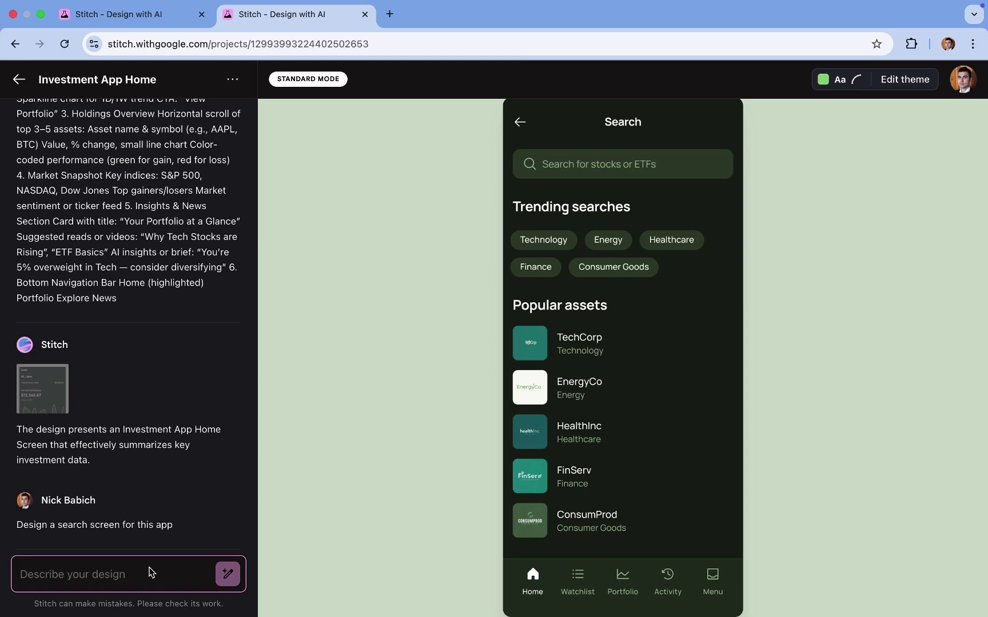
{"action": "type", "text": "update the bo"}
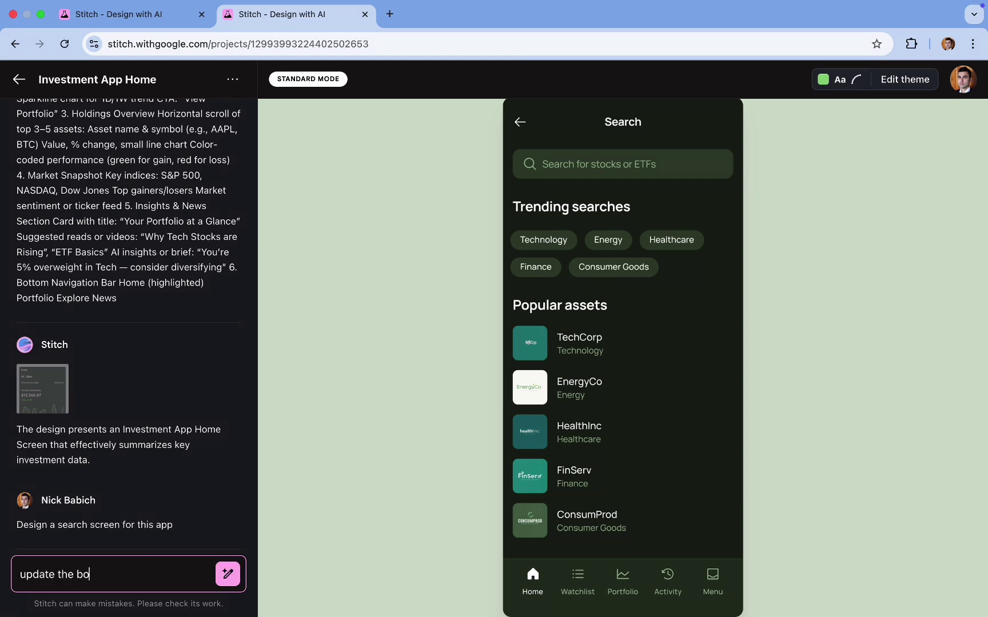
{"action": "type", "text": "ttom tab bar to align it with"}
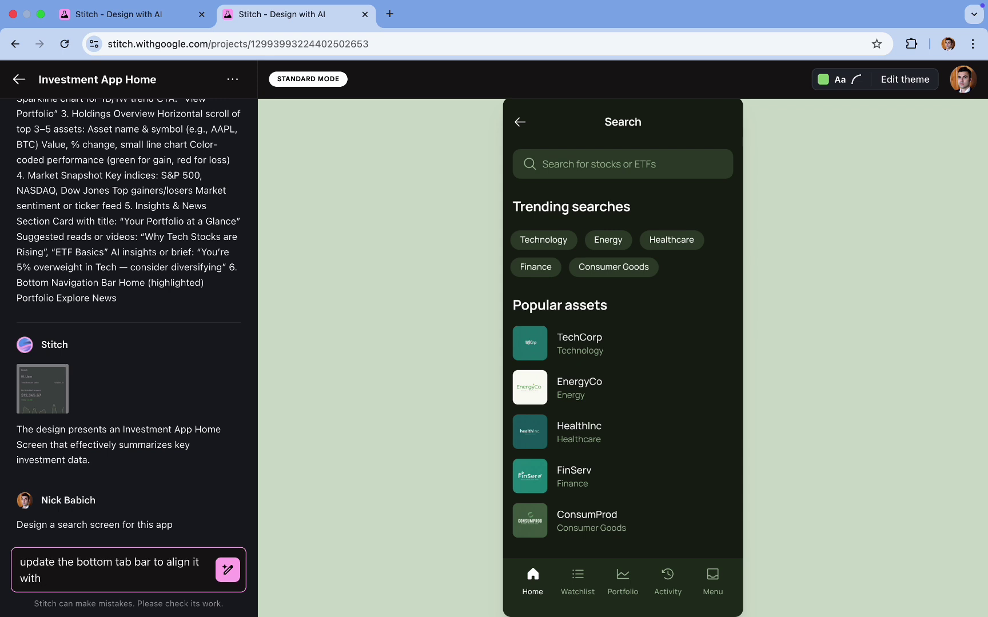
{"action": "type", "text": " previous design"}
{"action": "left_click", "coordinate": [227, 572]}
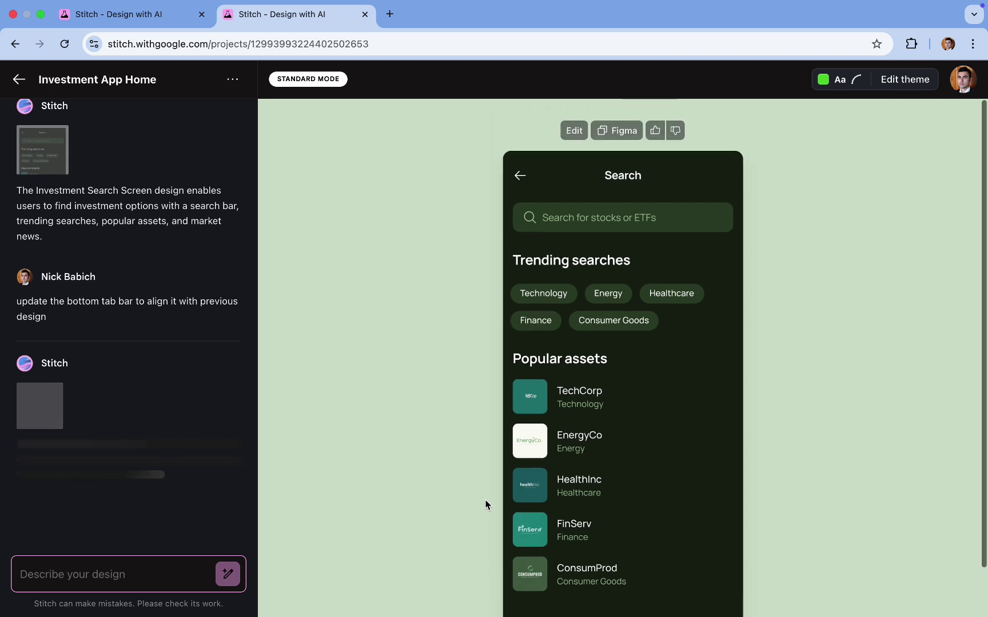
Copy the Search screen into Figma and place it beside the home screen frame.
{"action": "left_click", "coordinate": [626, 132]}
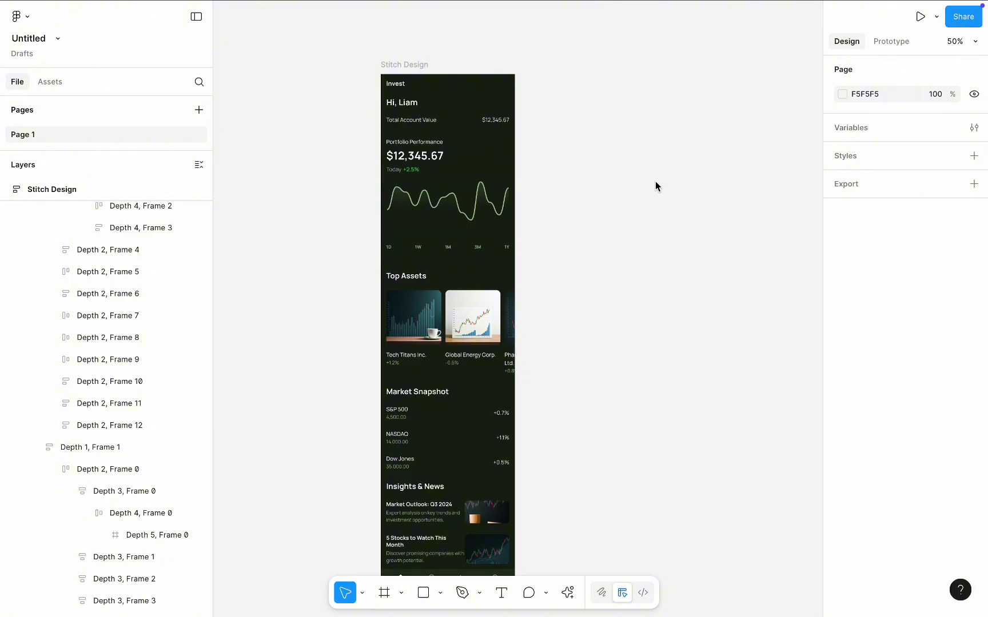
{"action": "scroll", "coordinate": [623, 99], "scroll_direction": "up", "scroll_amount": 3}
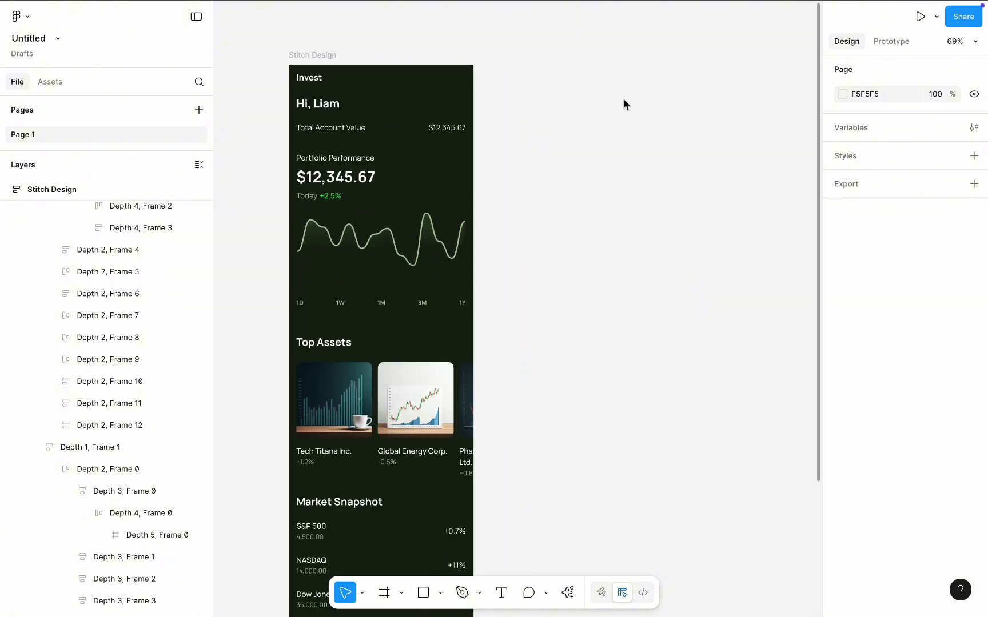
{"action": "key", "text": "ctrl+v"}
{"action": "left_click_drag", "start_coordinate": [502, 205], "coordinate": [583, 160]}
{"action": "left_click", "coordinate": [556, 39]}
Drill down through the Search screen's search bar to its placeholder text layer.
{"action": "scroll", "coordinate": [556, 40], "scroll_direction": "up", "scroll_amount": 2}
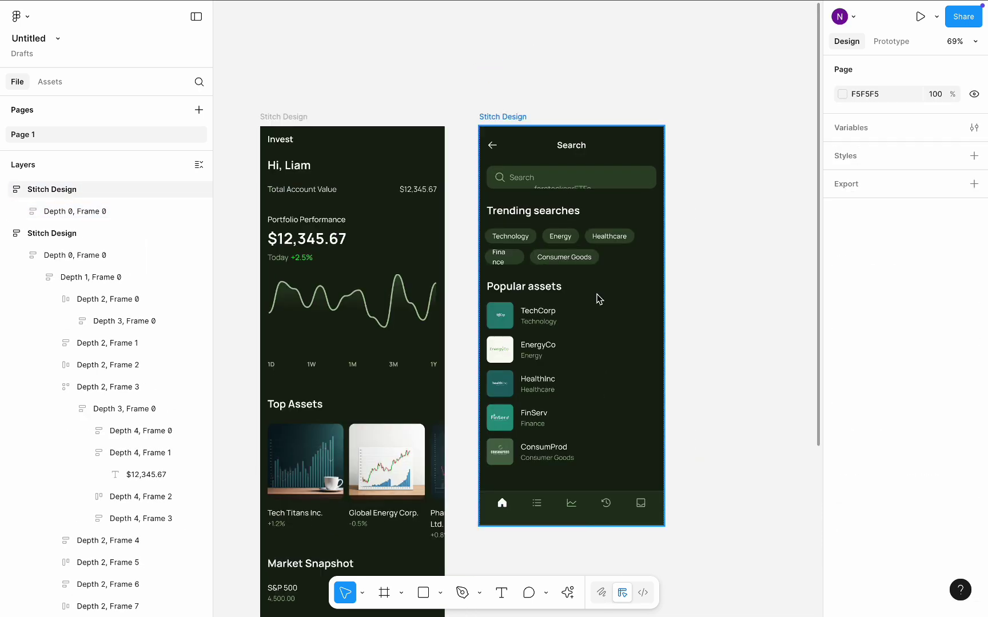
{"action": "left_click", "coordinate": [553, 192]}
{"action": "double_click", "coordinate": [553, 191]}
{"action": "double_click", "coordinate": [552, 190]}
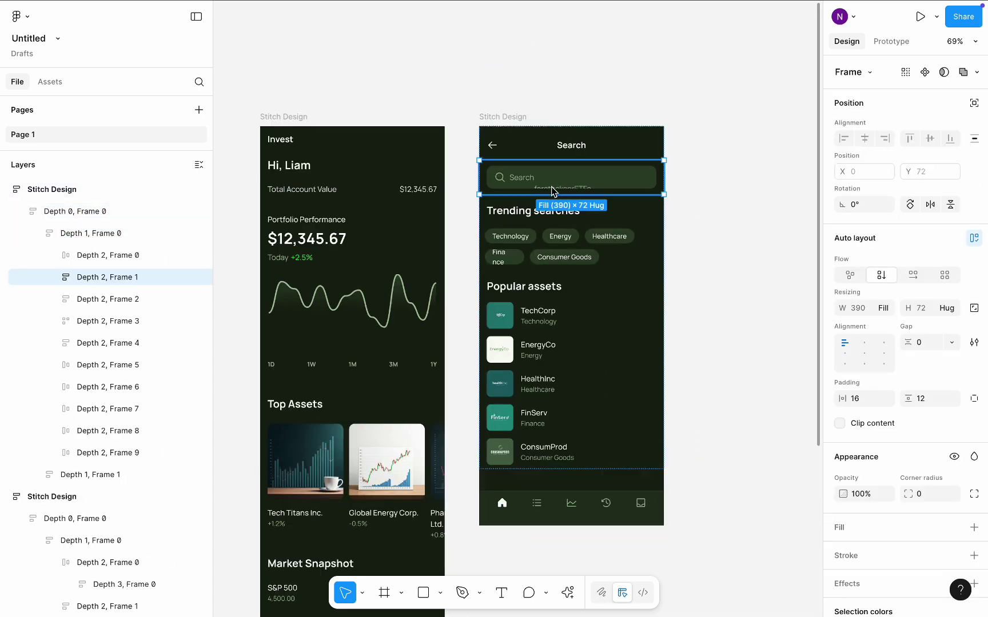
{"action": "double_click", "coordinate": [551, 187]}
{"action": "double_click", "coordinate": [552, 187]}
{"action": "double_click", "coordinate": [553, 187]}
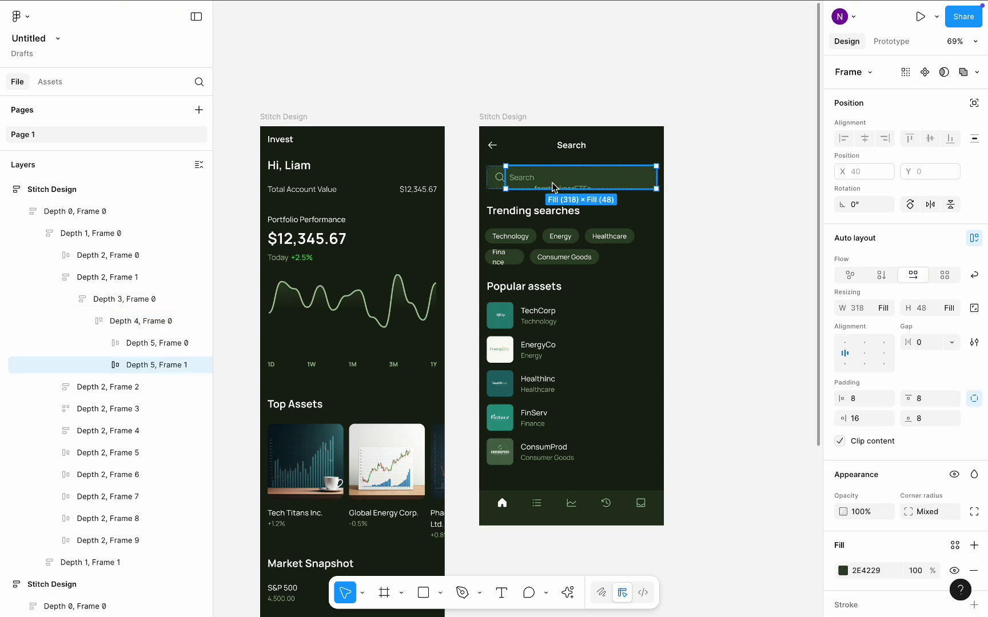
{"action": "double_click", "coordinate": [553, 187]}
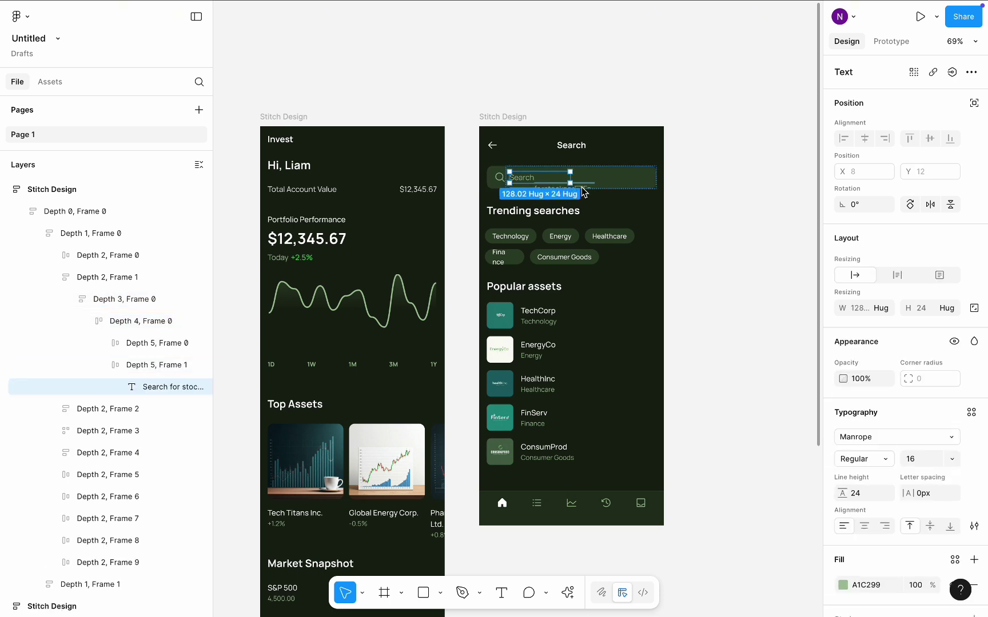
Restore and re-edit the search placeholder text, then select the Search and Invest frames.
{"action": "key", "text": "Delete"}
{"action": "key", "text": "ctrl+z"}
{"action": "key", "text": "Return"}
{"action": "key", "text": "Escape"}
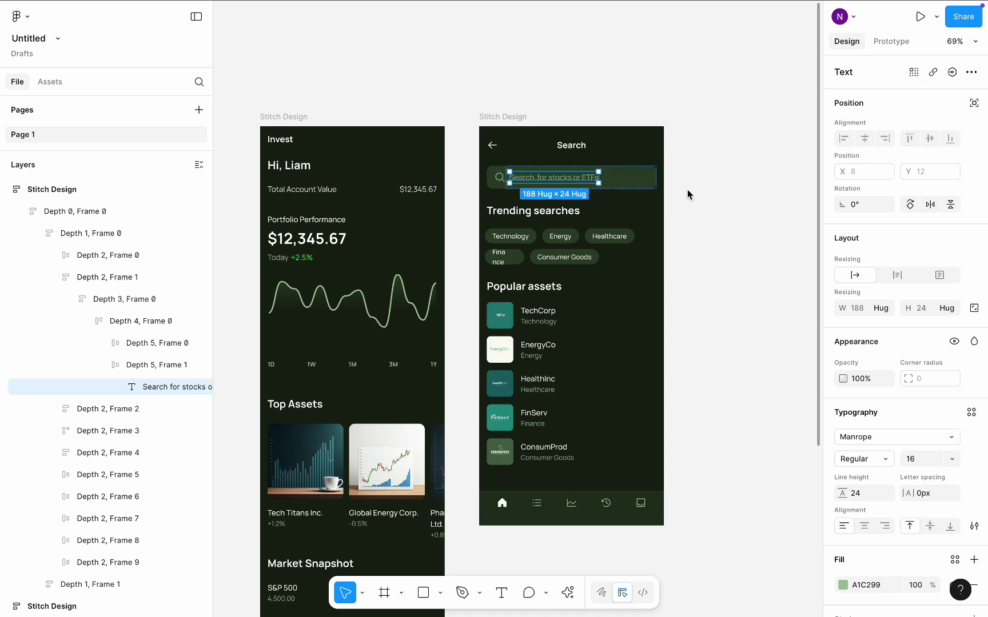
{"action": "key", "text": "Escape"}
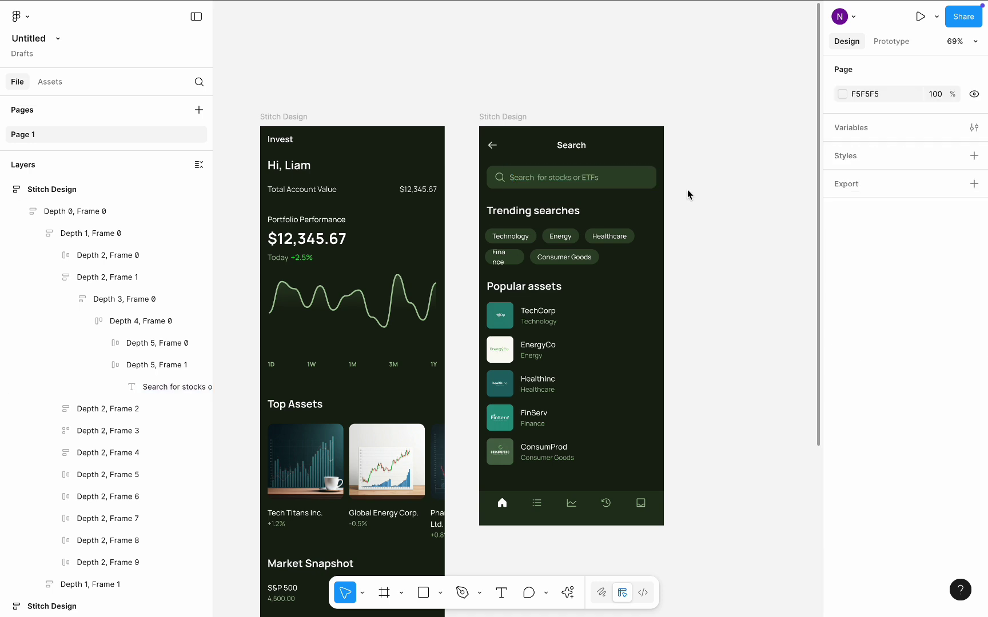
{"action": "left_click", "coordinate": [499, 118]}
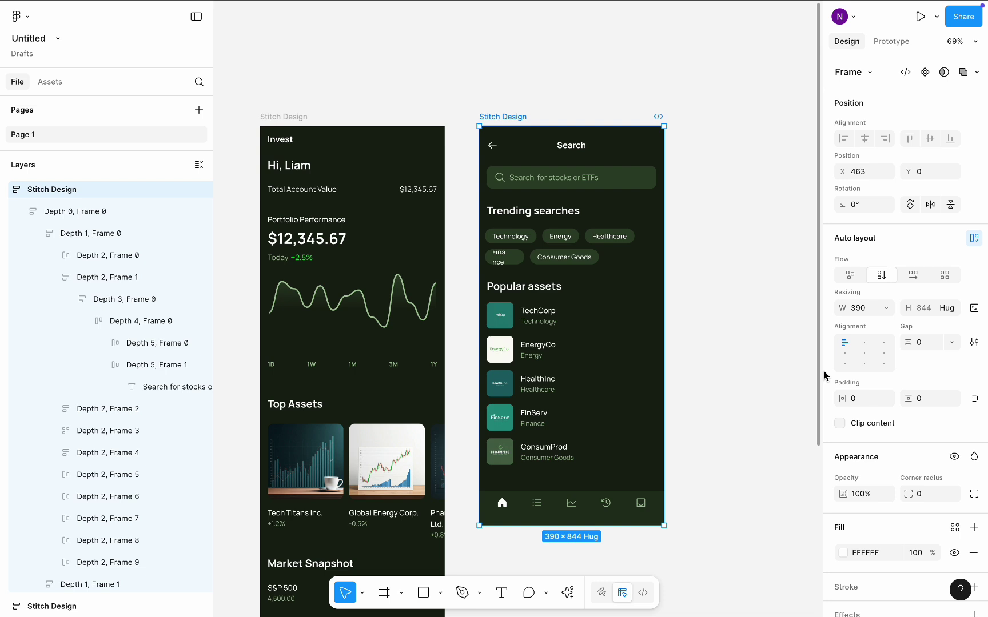
{"action": "scroll", "coordinate": [892, 394], "scroll_direction": "down", "scroll_amount": 5}
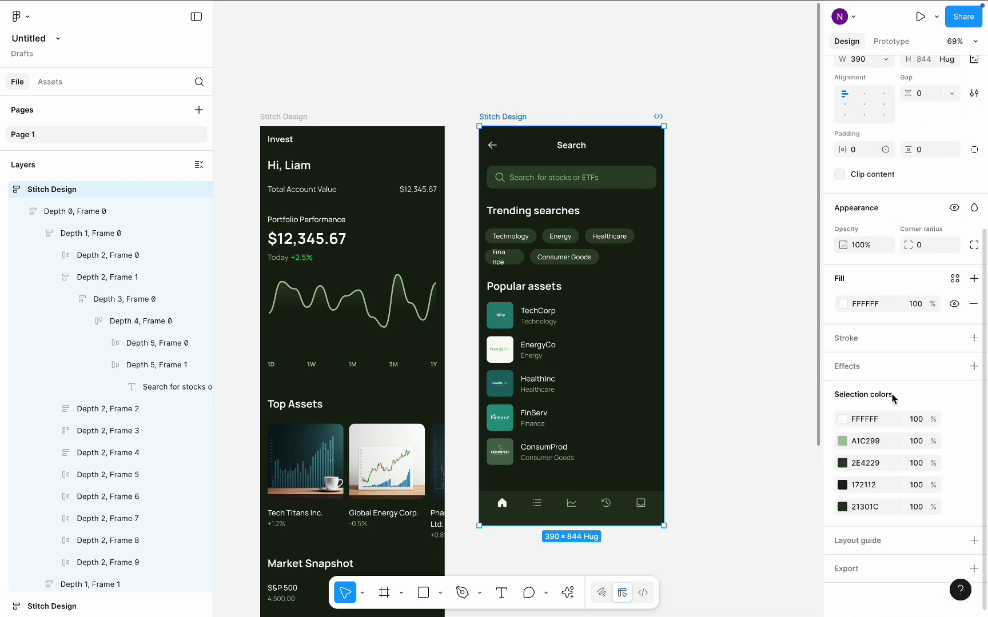
{"action": "left_click", "coordinate": [270, 119]}
Review the Invest home screen design, then start a new tab at stitch.withgoogle.com.
{"action": "left_click", "coordinate": [398, 83]}
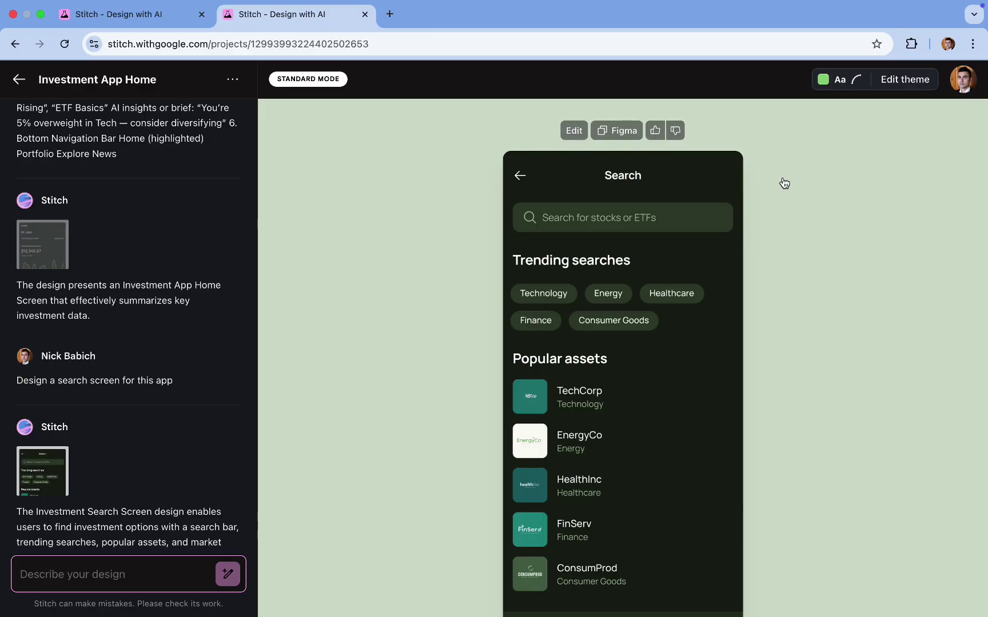
{"action": "scroll", "coordinate": [54, 485], "scroll_direction": "down", "scroll_amount": 6}
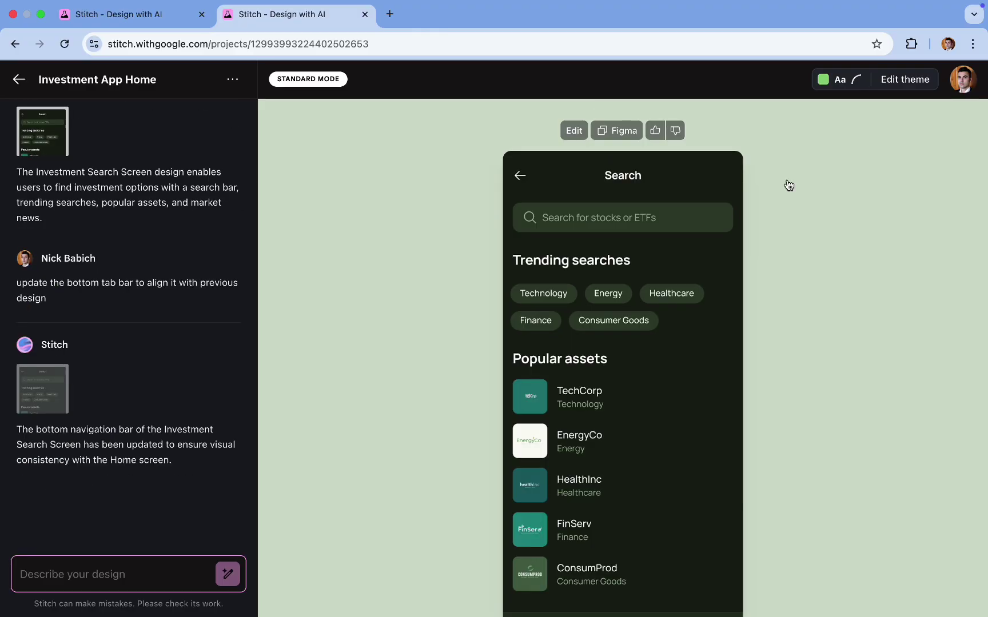
{"action": "scroll", "coordinate": [153, 316], "scroll_direction": "up", "scroll_amount": 5}
{"action": "left_click", "coordinate": [62, 314]}
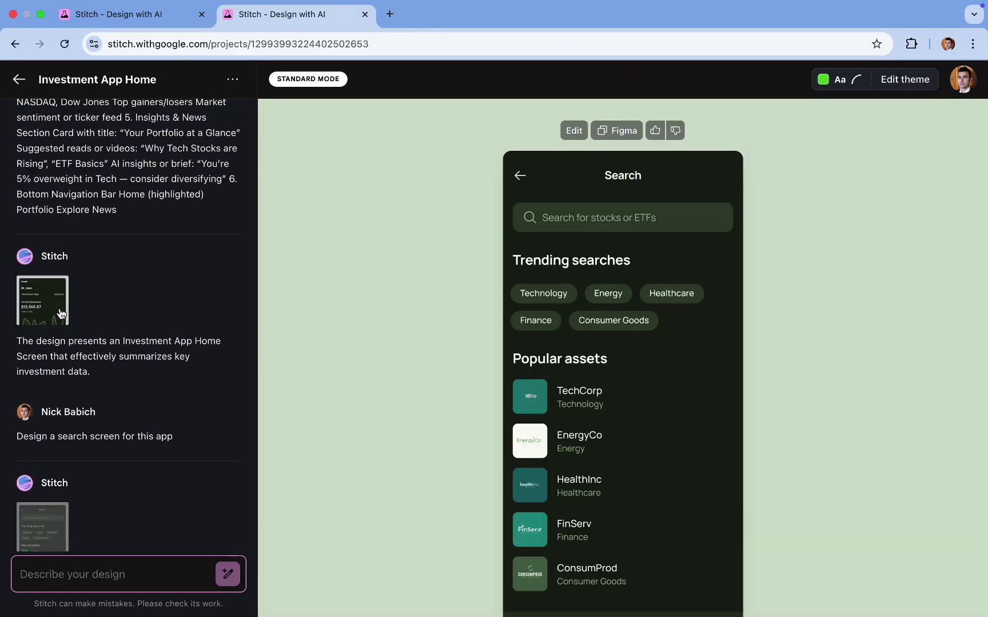
{"action": "left_click", "coordinate": [410, 43]}
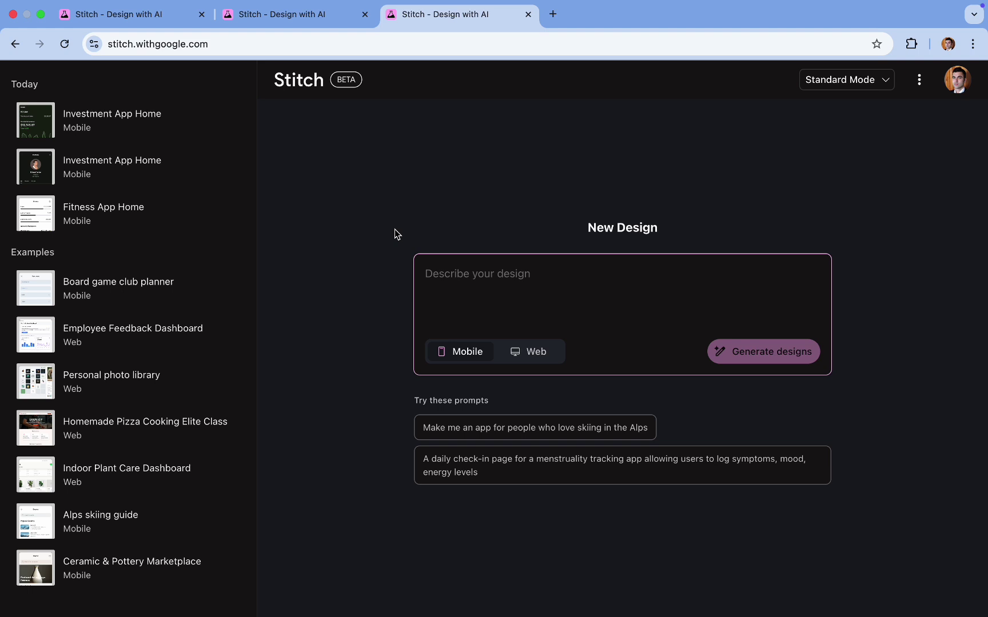
Switch to Web and generate a landing page promoting the iOS investment app.
{"action": "left_click", "coordinate": [527, 352]}
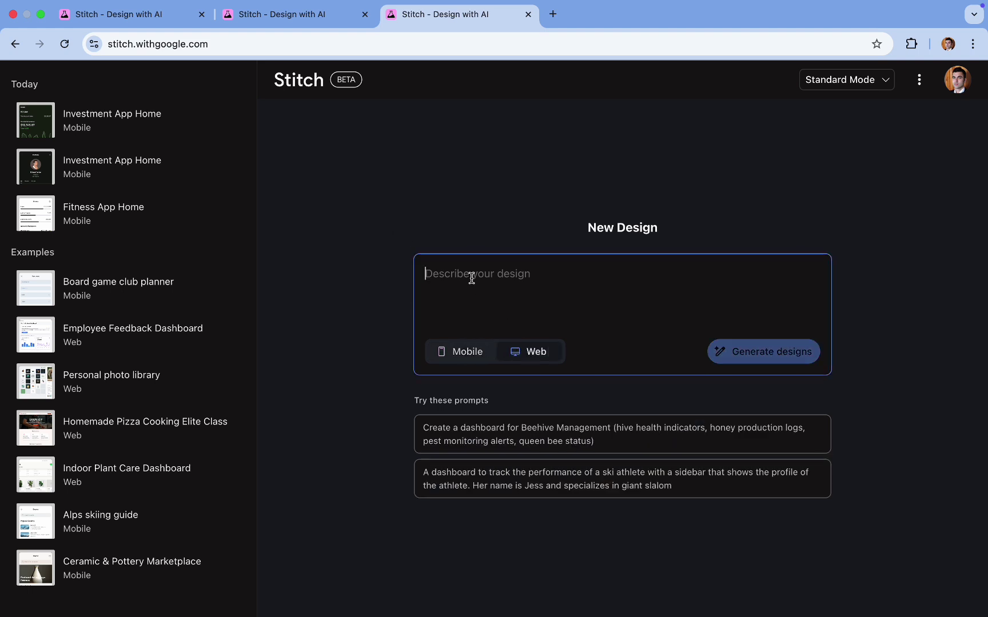
{"action": "type", "text": "Design a landing page that promotes investment mobile app for iOS"}
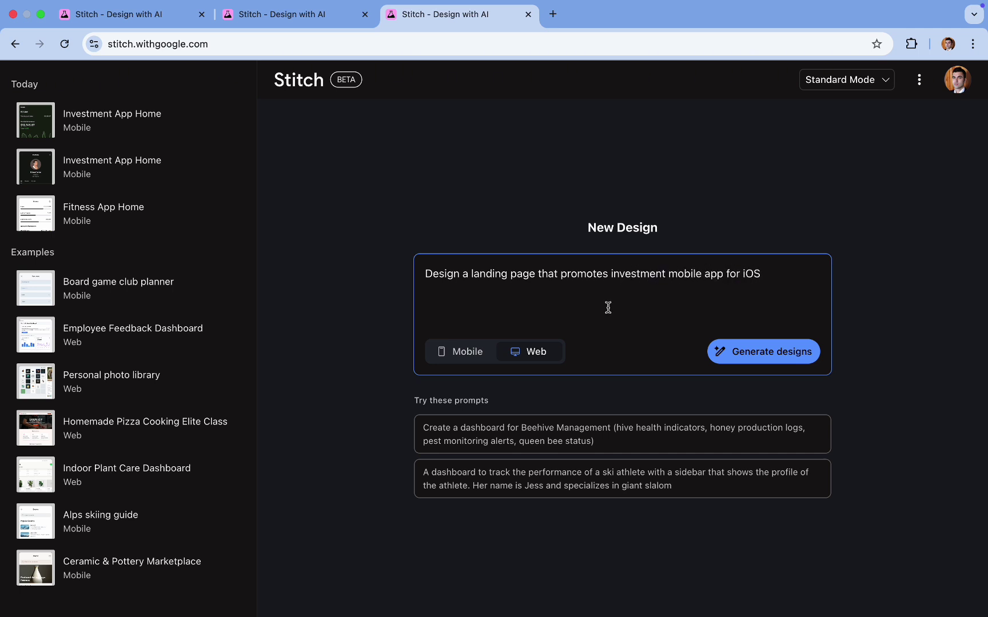
{"action": "left_click", "coordinate": [749, 350]}
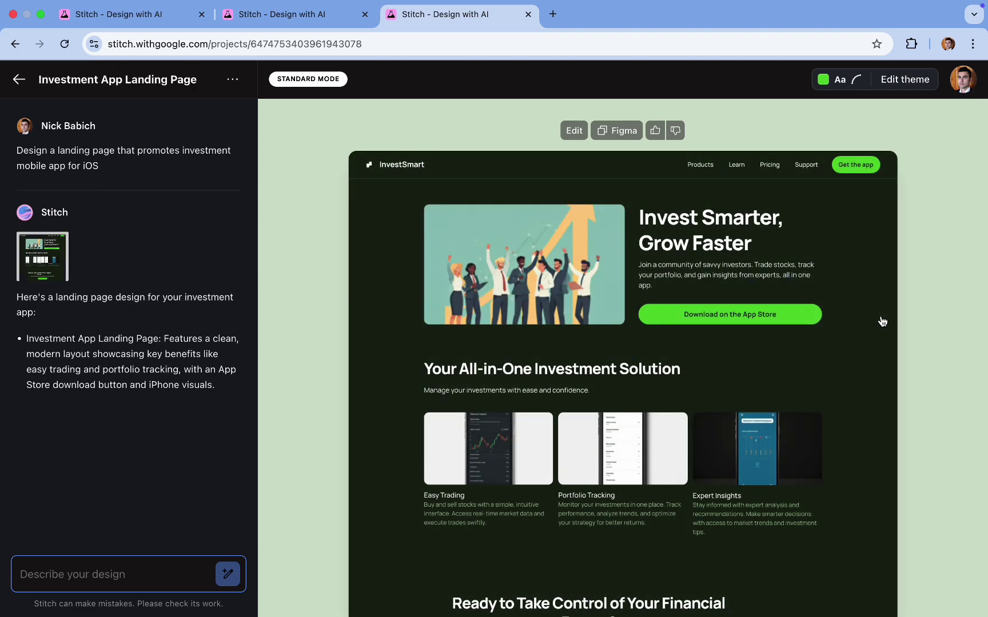
Scroll the generated InvestSmart landing page down to its footer and back to the top.
{"action": "scroll", "coordinate": [867, 352], "scroll_direction": "down", "scroll_amount": 5}
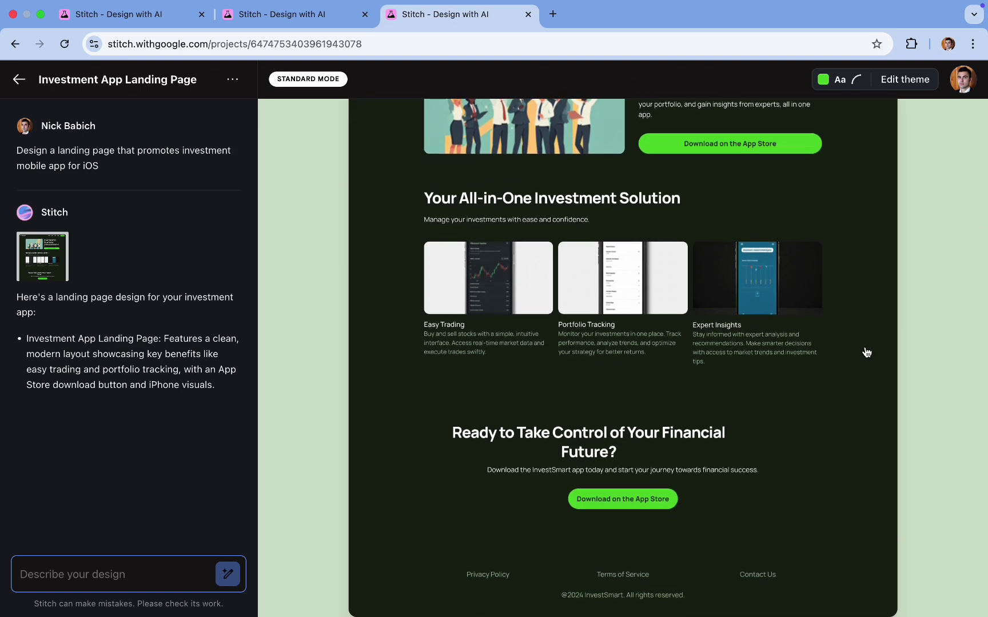
{"action": "scroll", "coordinate": [866, 352], "scroll_direction": "up", "scroll_amount": 5}
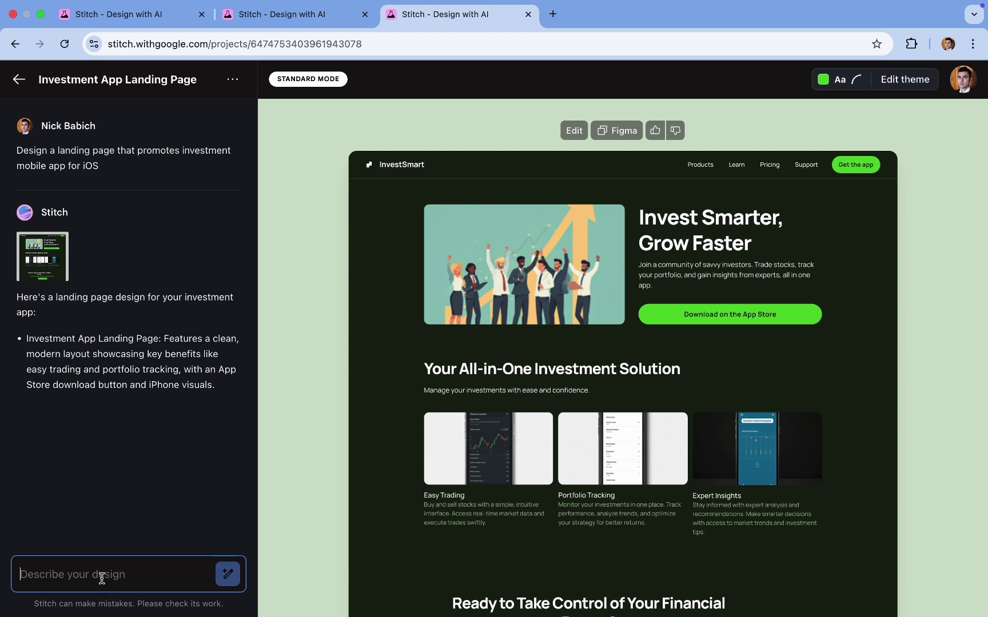
Request 'use minimalist style with abstract illustrations like Kandinsky' and review the restyled page.
{"action": "type", "text": "use minimalist"}
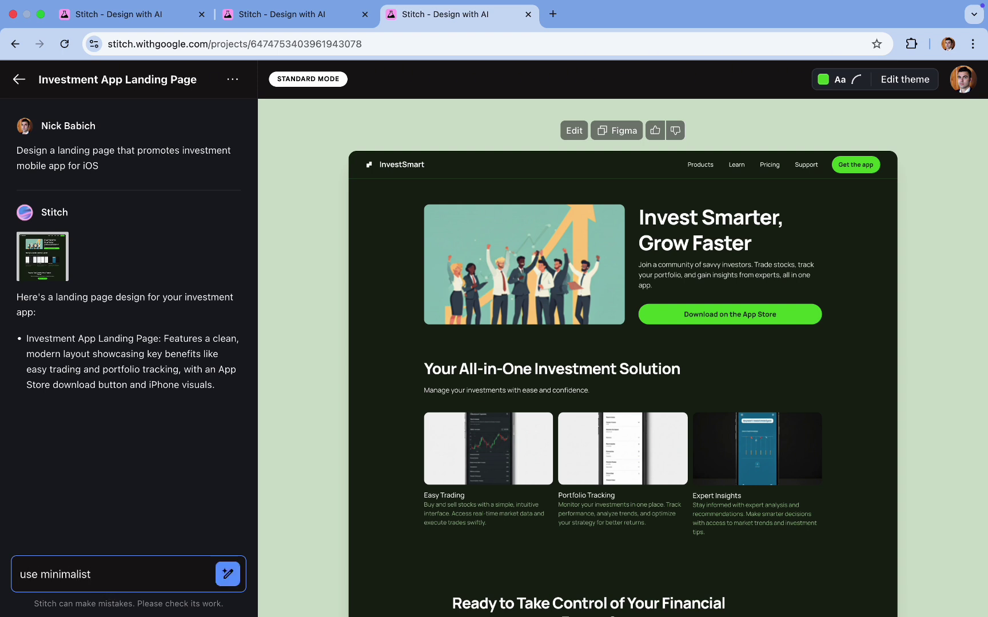
{"action": "type", "text": " style with abstract il"}
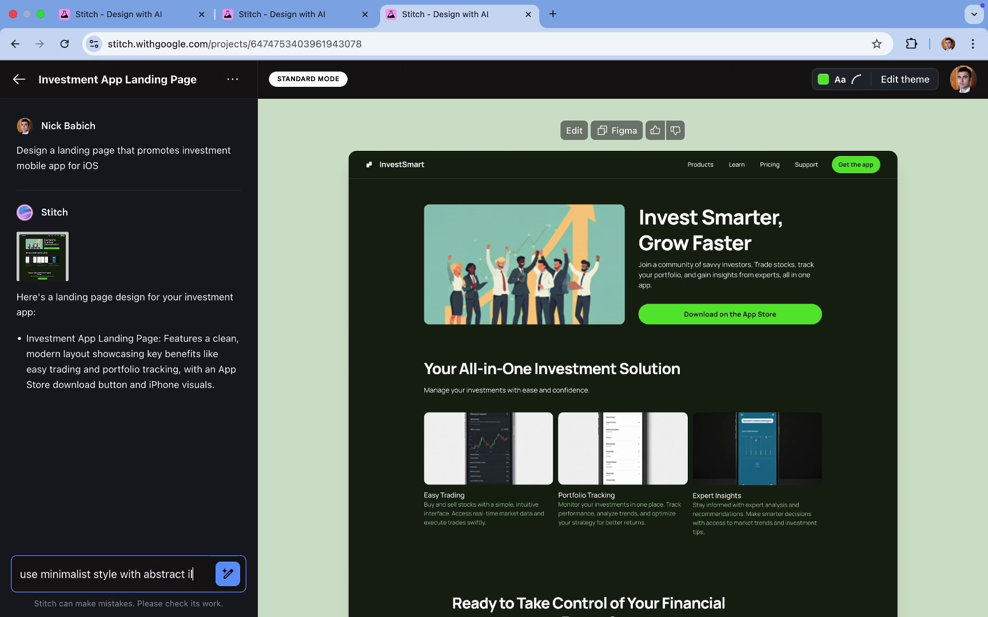
{"action": "type", "text": "lustrations like K"}
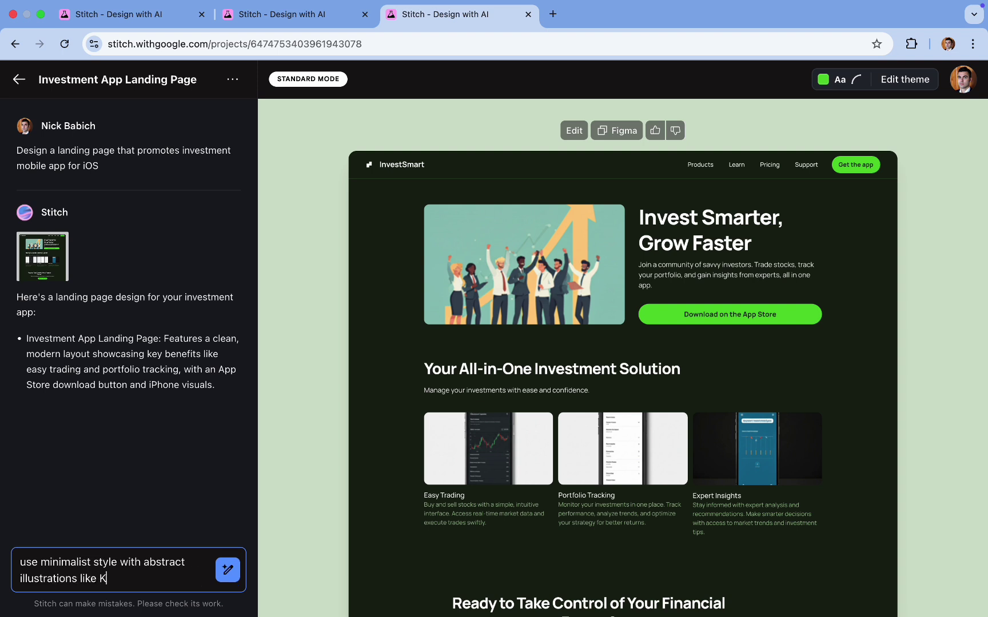
{"action": "type", "text": "andinsky"}
{"action": "key", "text": "Return"}
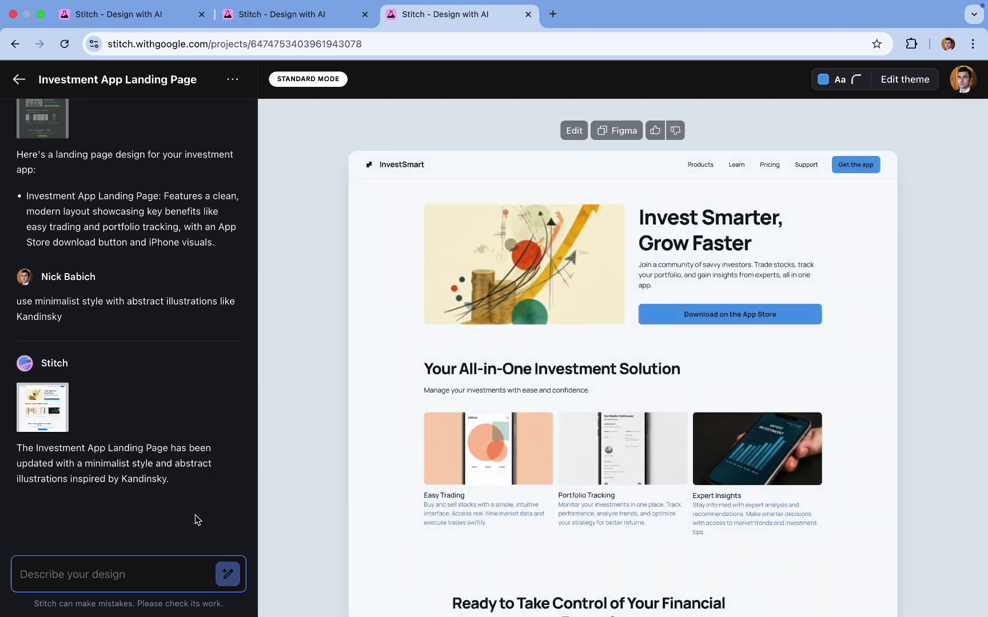
{"action": "scroll", "coordinate": [463, 487], "scroll_direction": "down", "scroll_amount": 3}
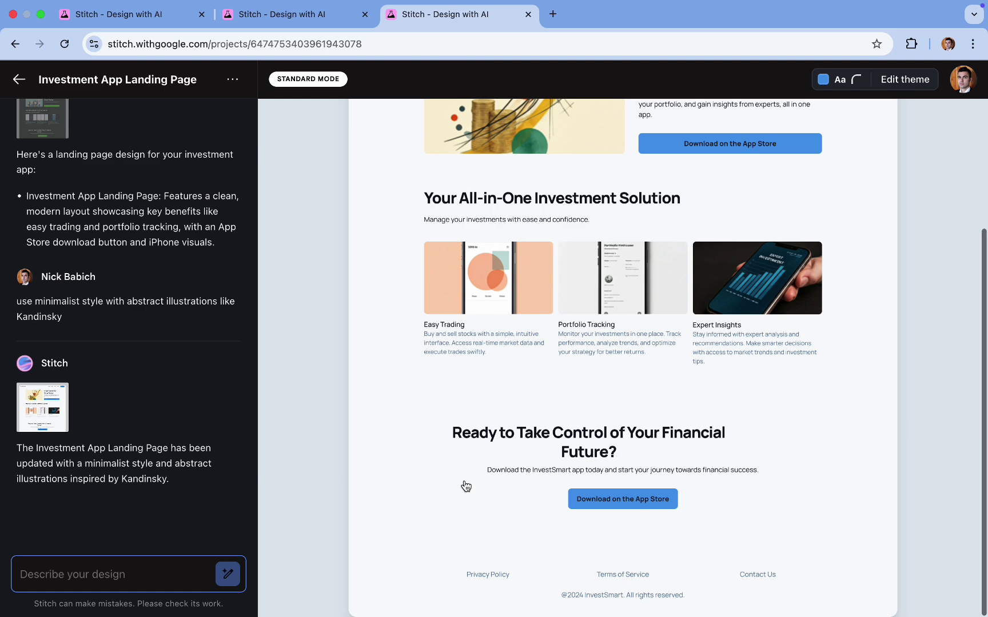
{"action": "scroll", "coordinate": [466, 486], "scroll_direction": "up", "scroll_amount": 3}
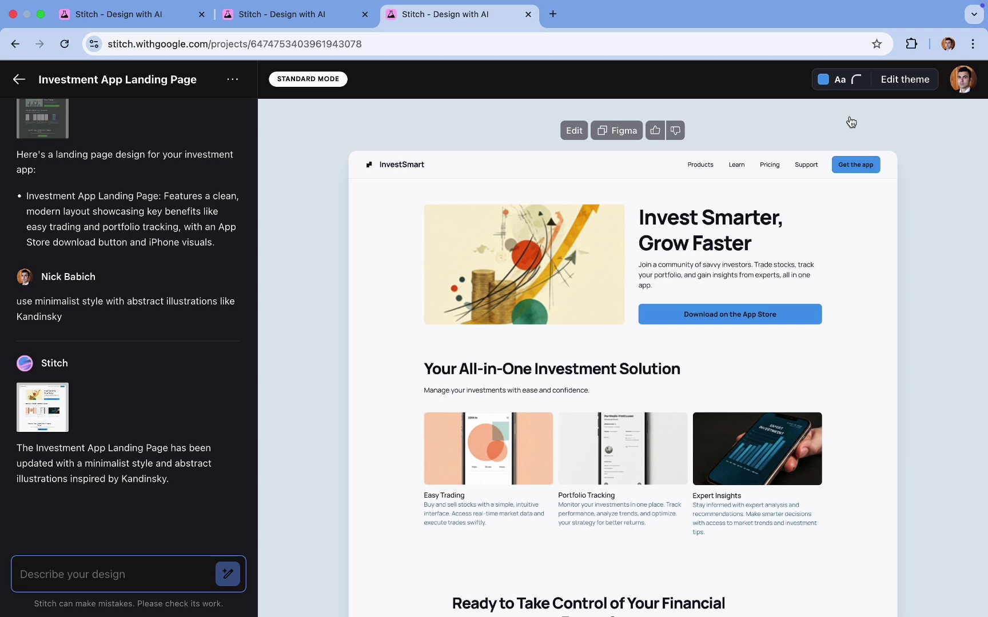
Apply a green #39E079 theme colour to the InvestSmart landing page.
{"action": "left_click", "coordinate": [864, 84]}
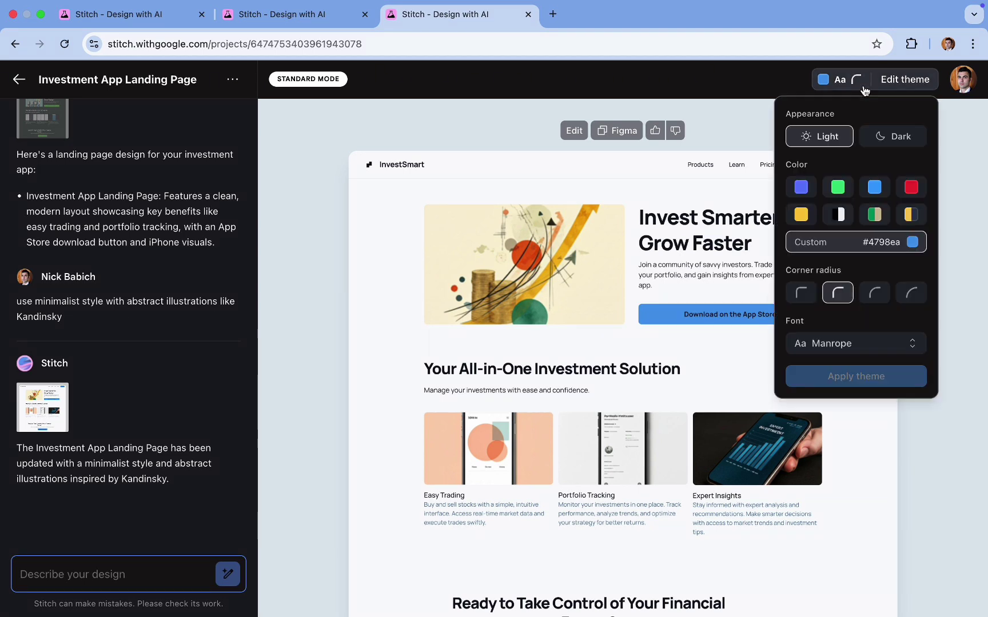
{"action": "left_click", "coordinate": [844, 184]}
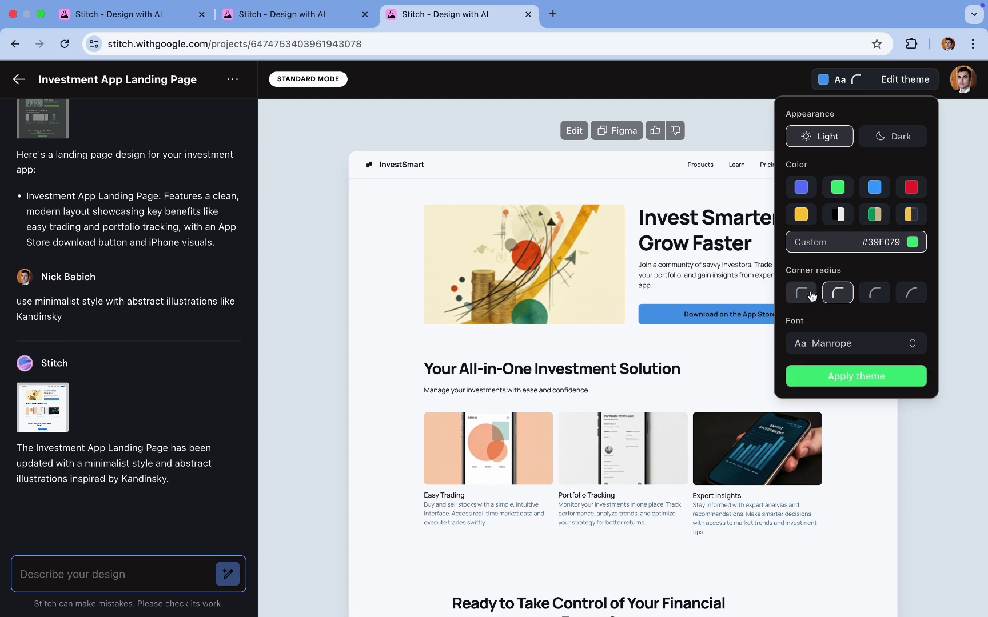
{"action": "left_click", "coordinate": [840, 377]}
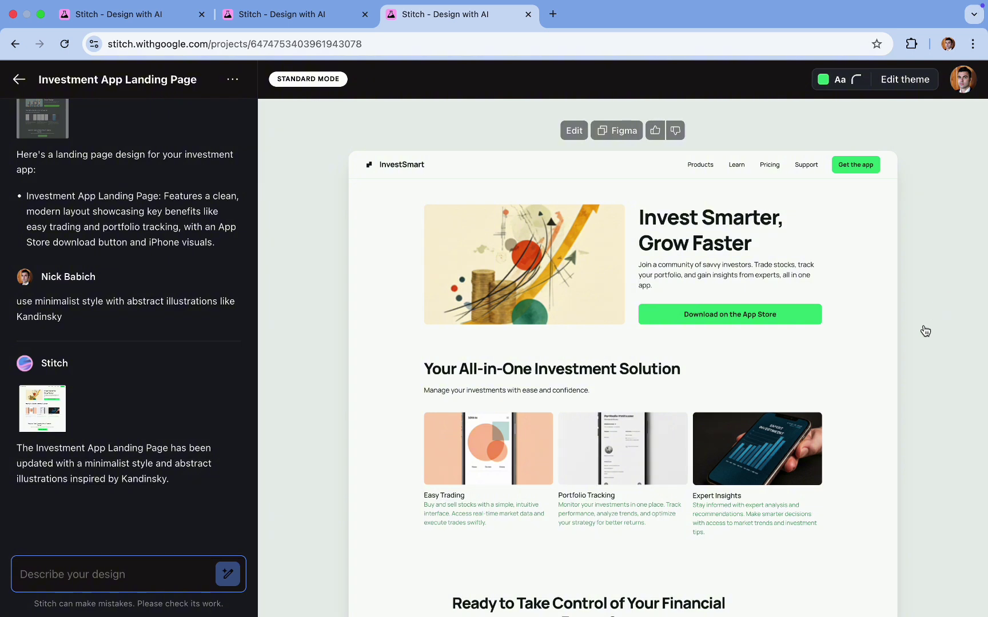
Review the green landing page and copy it to Figma.
{"action": "scroll", "coordinate": [925, 331], "scroll_direction": "down", "scroll_amount": 3}
{"action": "scroll", "coordinate": [925, 331], "scroll_direction": "up", "scroll_amount": 3}
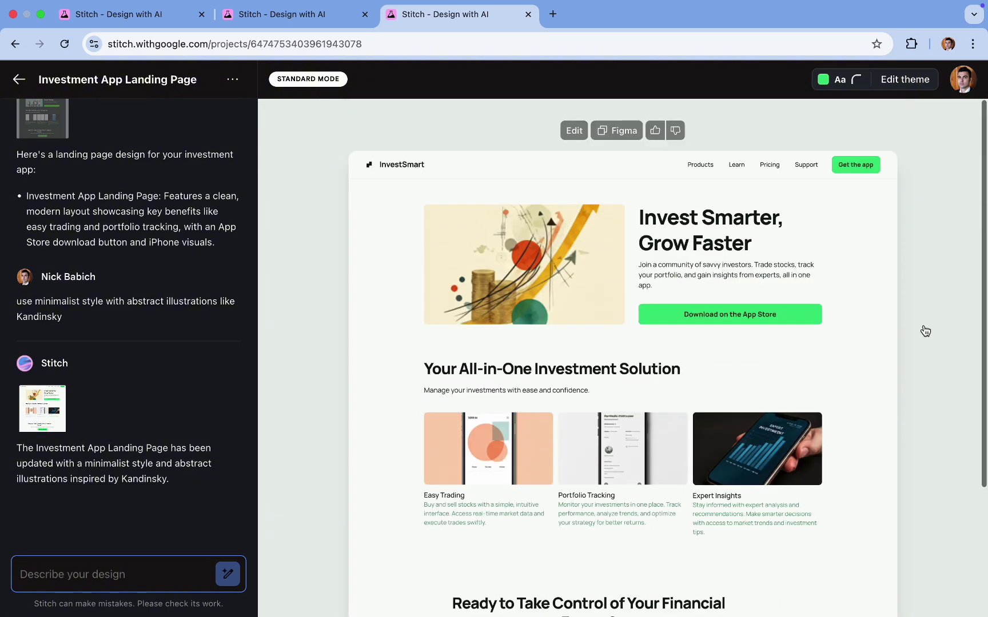
{"action": "left_click", "coordinate": [624, 135]}
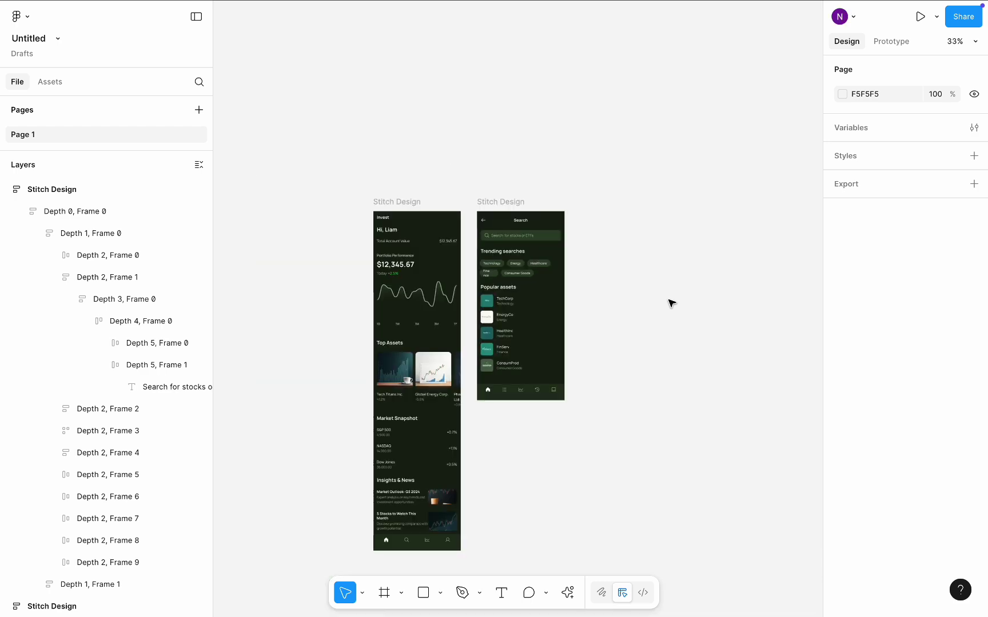
Paste the InvestSmart landing page and place it right of the app screens.
{"action": "scroll", "coordinate": [670, 302], "scroll_direction": "right", "scroll_amount": 3}
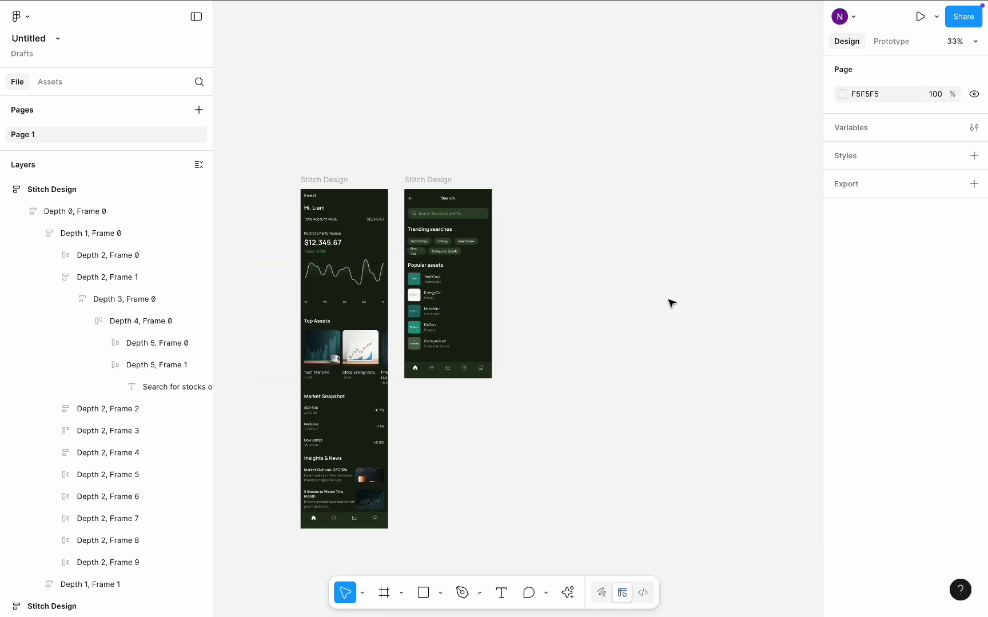
{"action": "key", "text": "ctrl+v"}
{"action": "left_click_drag", "start_coordinate": [558, 296], "coordinate": [709, 343]}
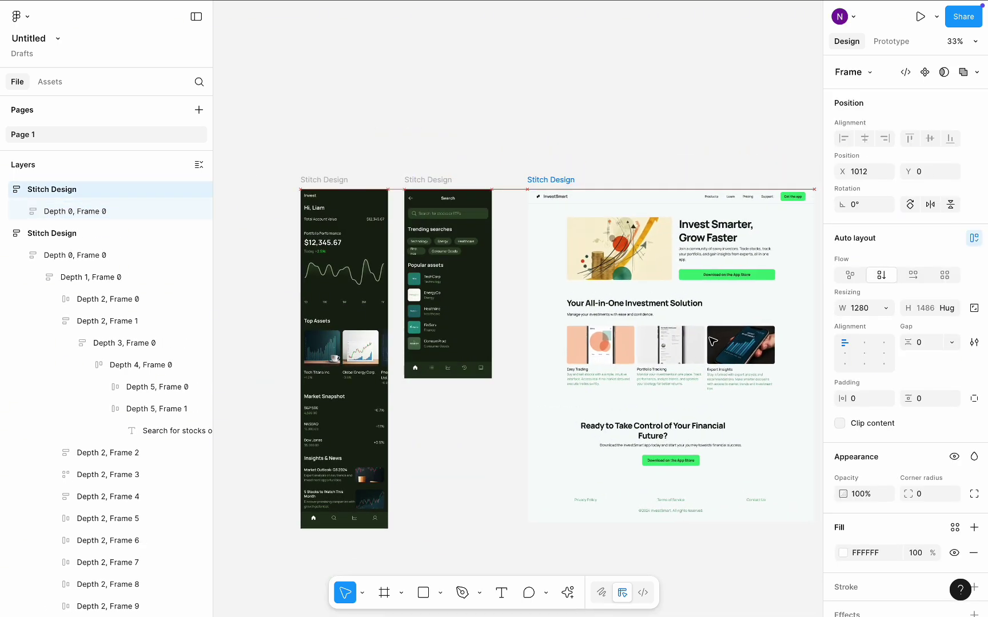
{"action": "scroll", "coordinate": [624, 300], "scroll_direction": "right", "scroll_amount": 3}
Fill the hero App Store button with dark #172112 sampled from the app screens.
{"action": "double_click", "coordinate": [532, 257]}
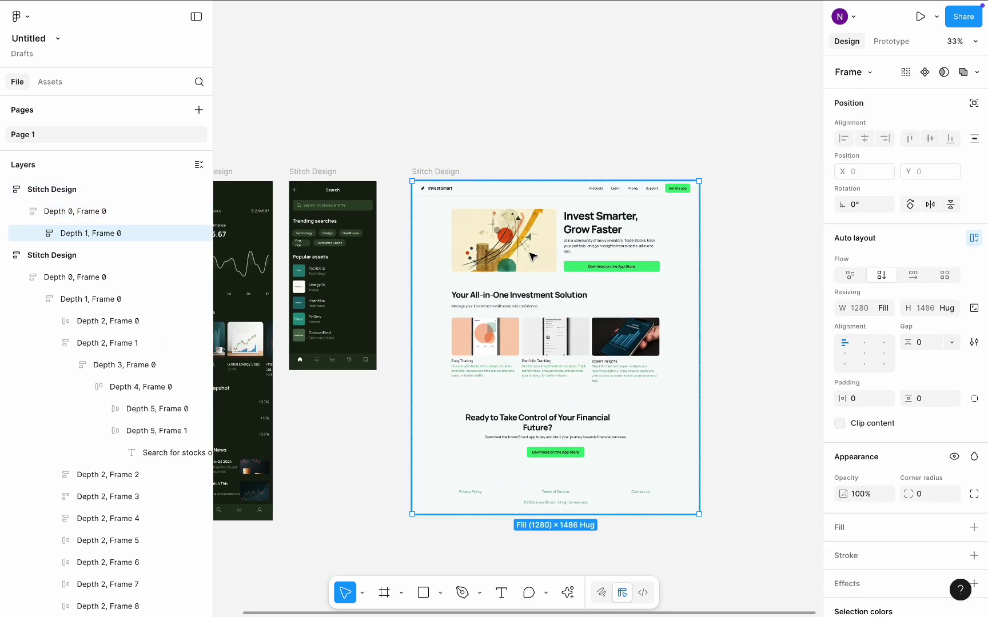
{"action": "double_click", "coordinate": [531, 257]}
{"action": "double_click", "coordinate": [532, 257]}
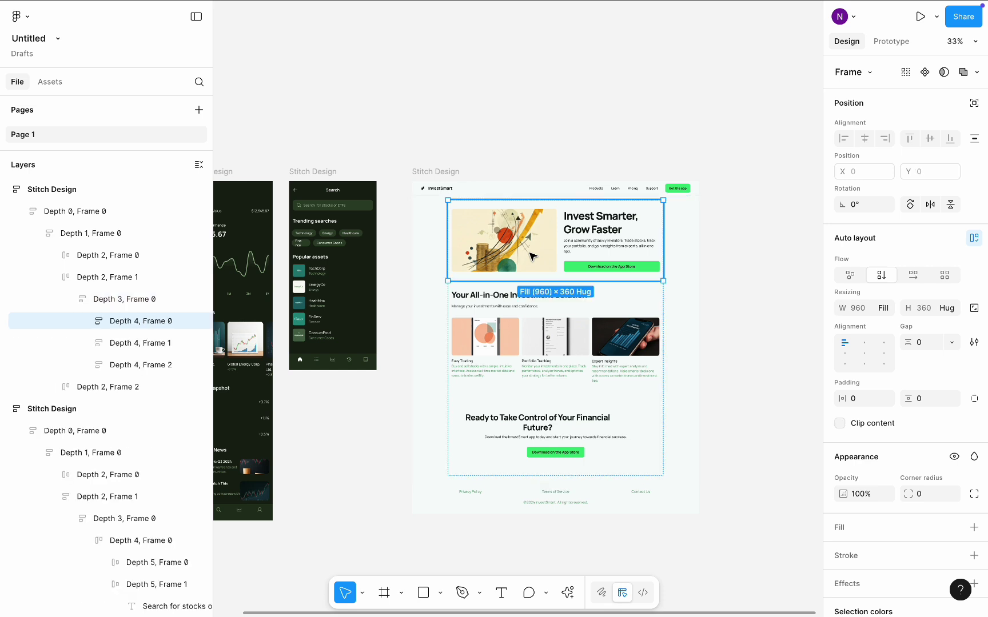
{"action": "double_click", "coordinate": [587, 270]}
{"action": "double_click", "coordinate": [587, 271]}
{"action": "double_click", "coordinate": [587, 270]}
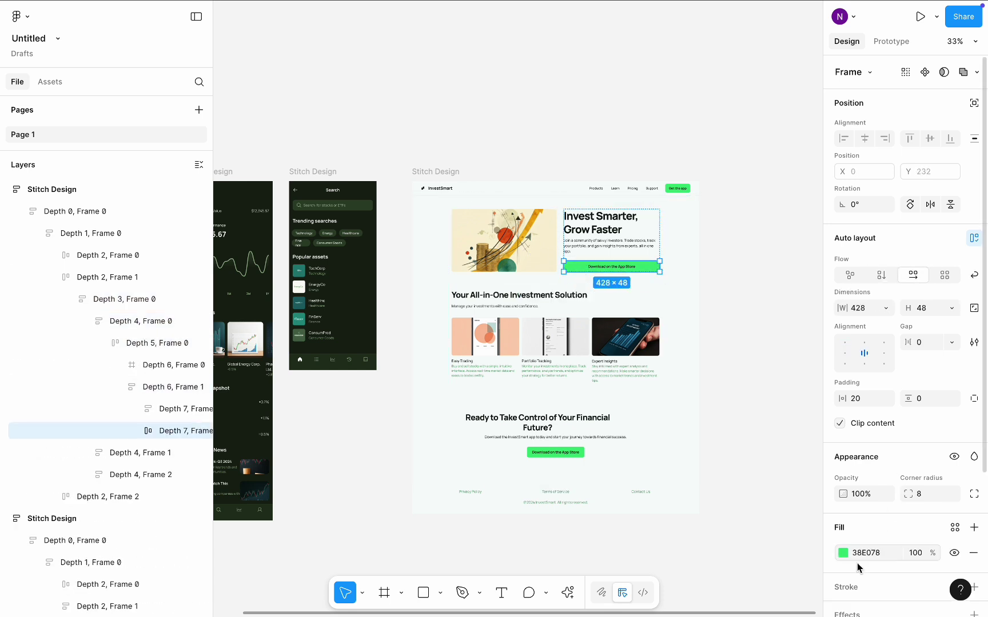
{"action": "left_click", "coordinate": [843, 553]}
{"action": "left_click", "coordinate": [677, 482]}
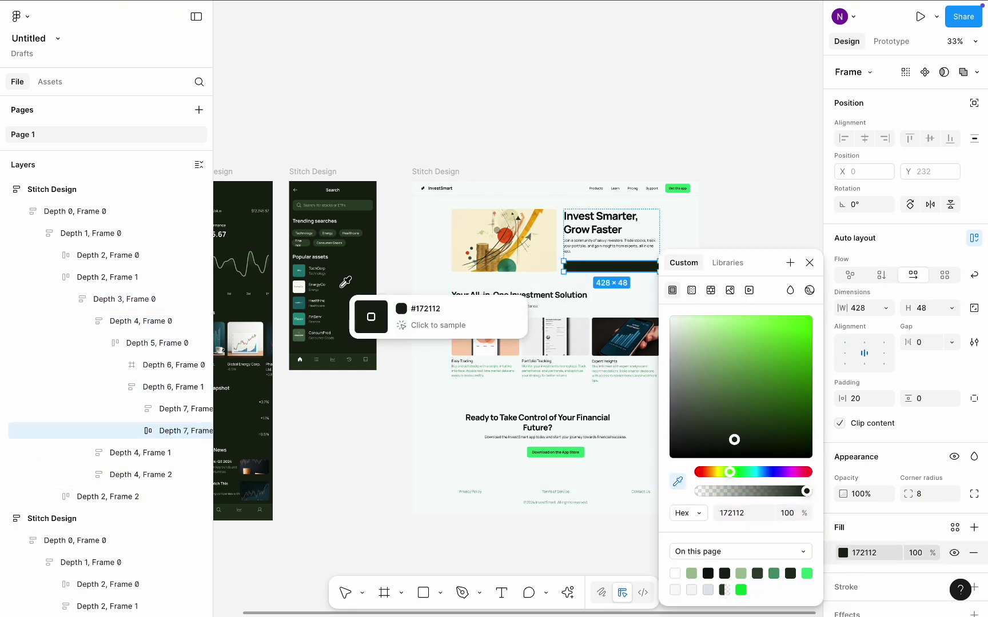
{"action": "left_click", "coordinate": [366, 313]}
{"action": "left_click", "coordinate": [424, 156]}
Recolour the button's label text to the light page background colour, then deselect.
{"action": "double_click", "coordinate": [613, 267]}
{"action": "double_click", "coordinate": [613, 267]}
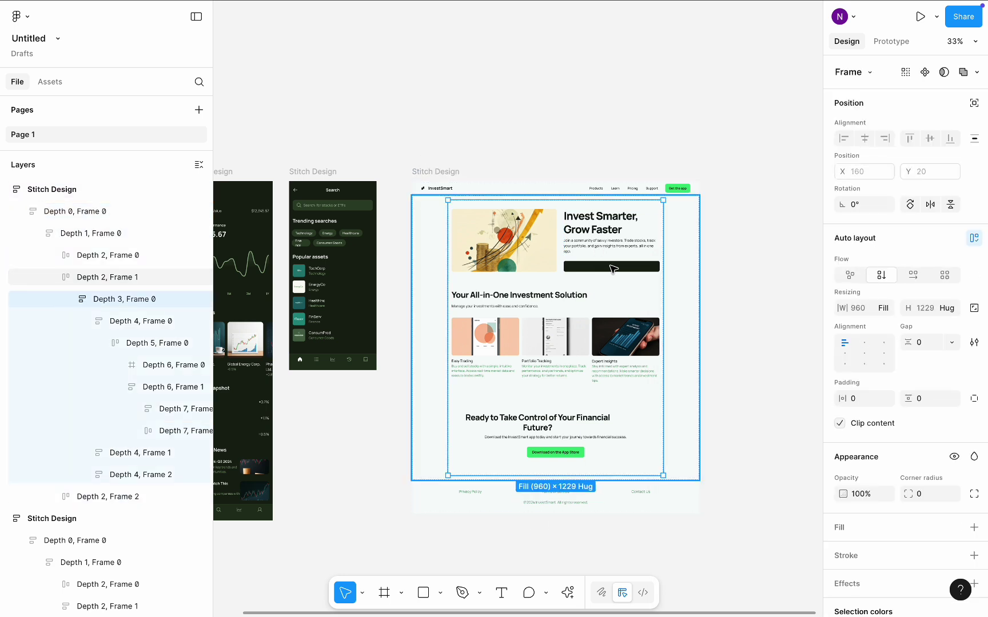
{"action": "double_click", "coordinate": [613, 268]}
{"action": "double_click", "coordinate": [613, 267]}
{"action": "double_click", "coordinate": [613, 268]}
{"action": "double_click", "coordinate": [613, 268]}
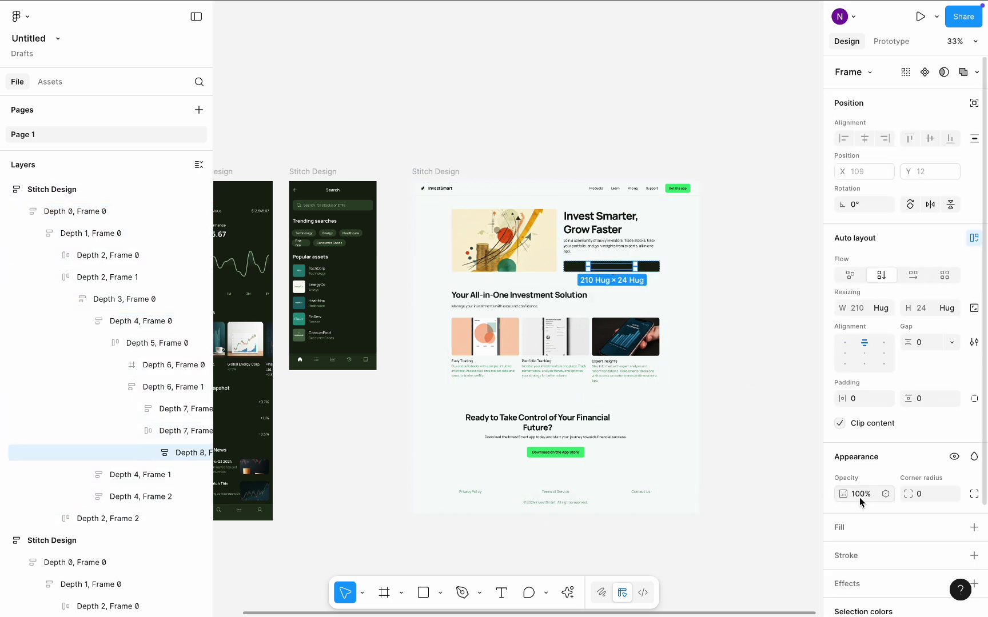
{"action": "scroll", "coordinate": [863, 503], "scroll_direction": "down", "scroll_amount": 3}
{"action": "left_click", "coordinate": [845, 509]}
{"action": "left_click", "coordinate": [677, 481]}
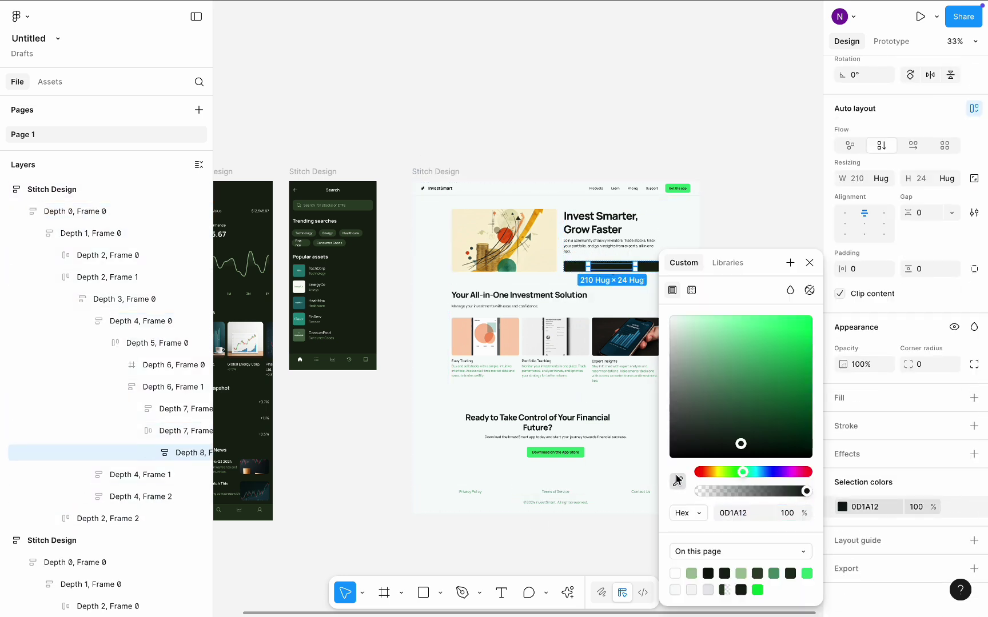
{"action": "left_click", "coordinate": [430, 414]}
{"action": "left_click", "coordinate": [425, 414]}
{"action": "key", "text": "ctrl+z"}
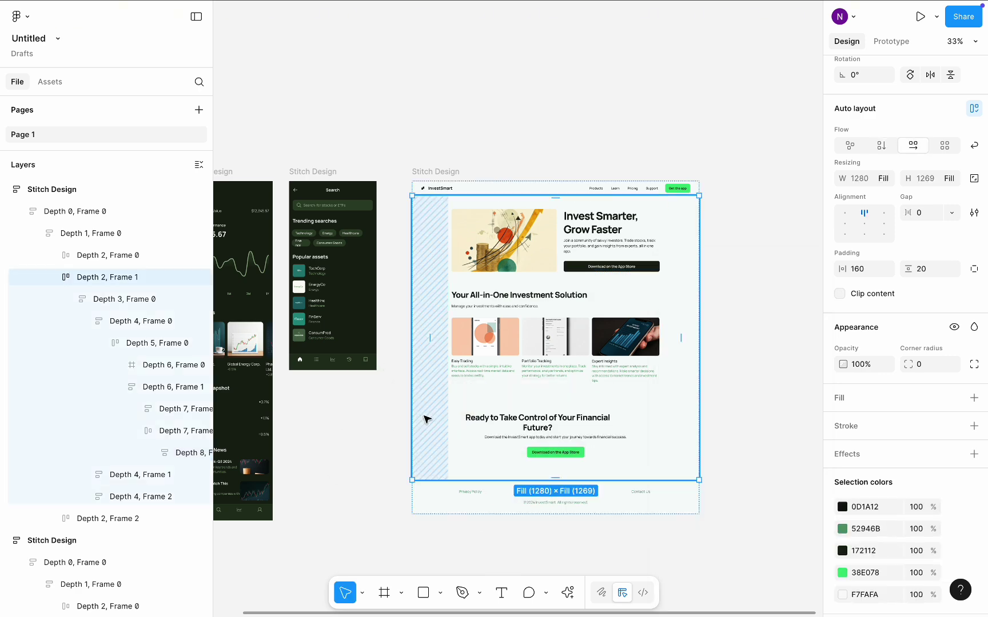
{"action": "left_click", "coordinate": [621, 163]}
{"action": "scroll", "coordinate": [621, 163], "scroll_direction": "up", "scroll_amount": 5}
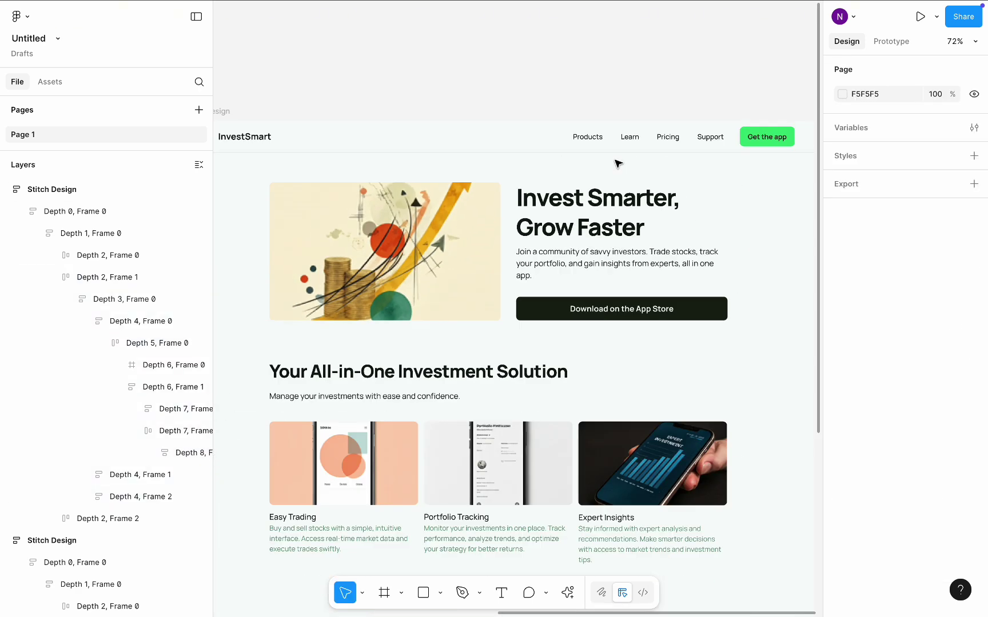
{"action": "scroll", "coordinate": [618, 163], "scroll_direction": "down", "scroll_amount": 8}
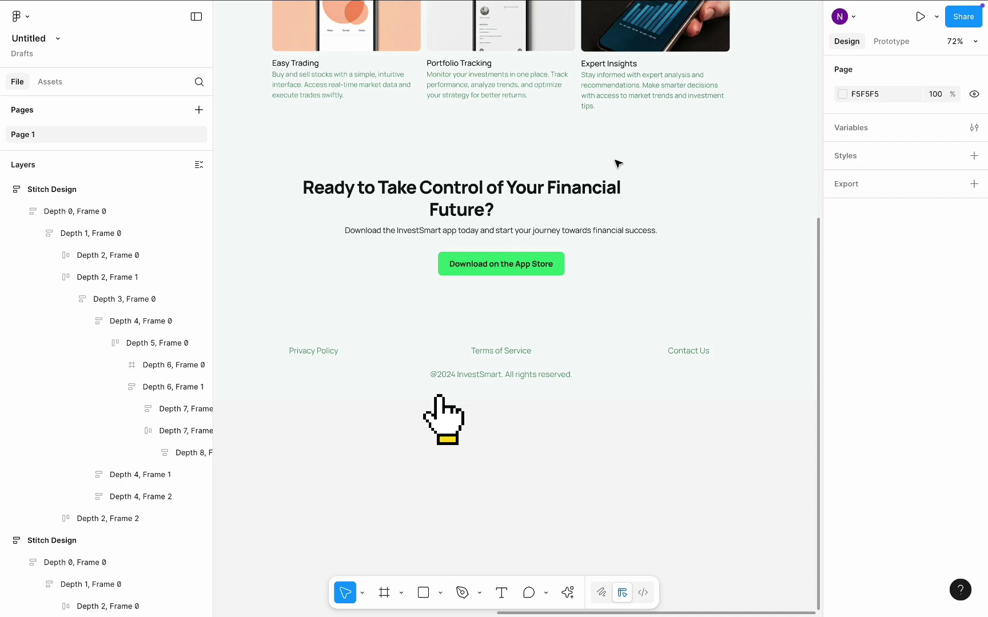
{"action": "scroll", "coordinate": [618, 164], "scroll_direction": "down", "scroll_amount": 6}
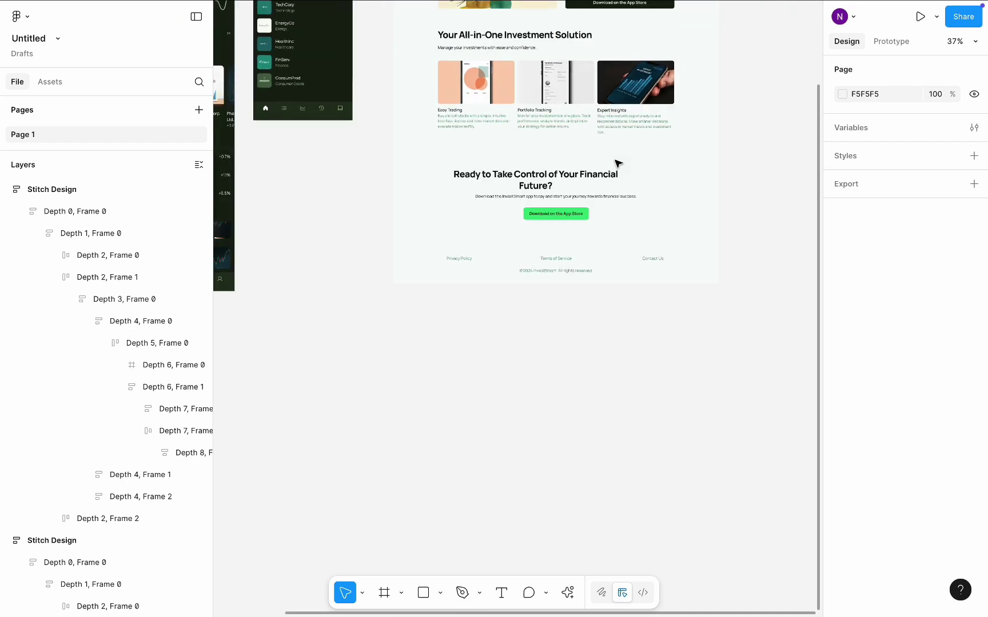
{"action": "scroll", "coordinate": [617, 164], "scroll_direction": "up", "scroll_amount": 2}
{"action": "scroll", "coordinate": [617, 164], "scroll_direction": "left", "scroll_amount": 2}
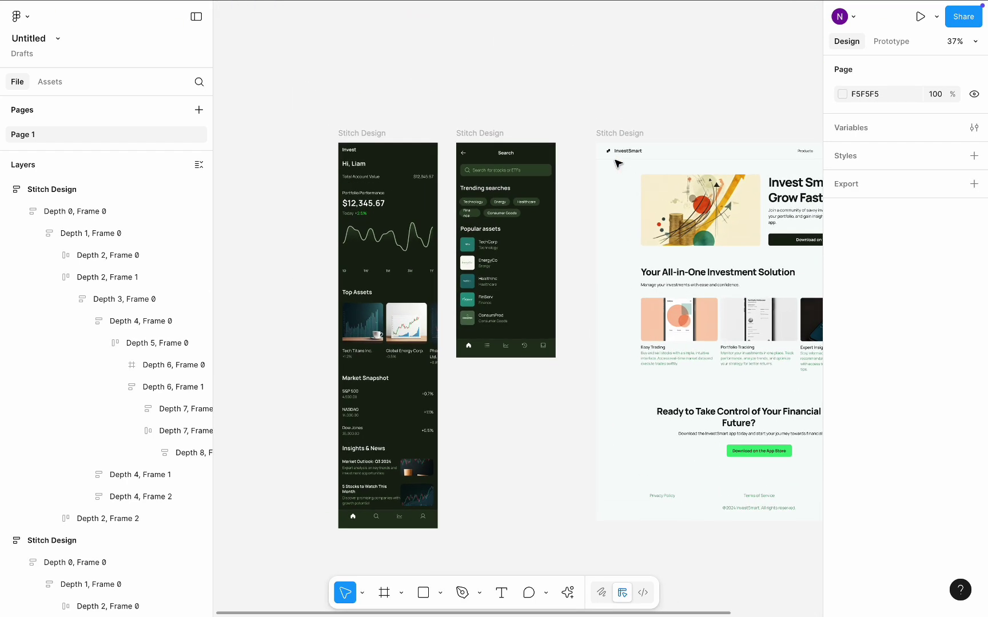
{"action": "scroll", "coordinate": [617, 164], "scroll_direction": "right", "scroll_amount": 4}
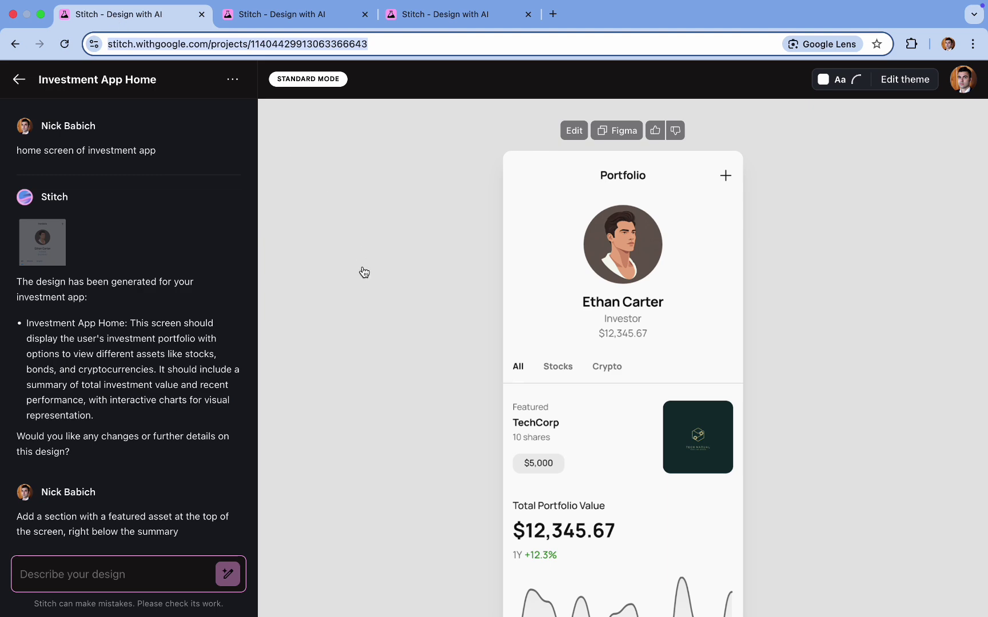
Preview the Portfolio, dark home screen and green InvestSmart landing page designs across tabs.
{"action": "left_click", "coordinate": [364, 272]}
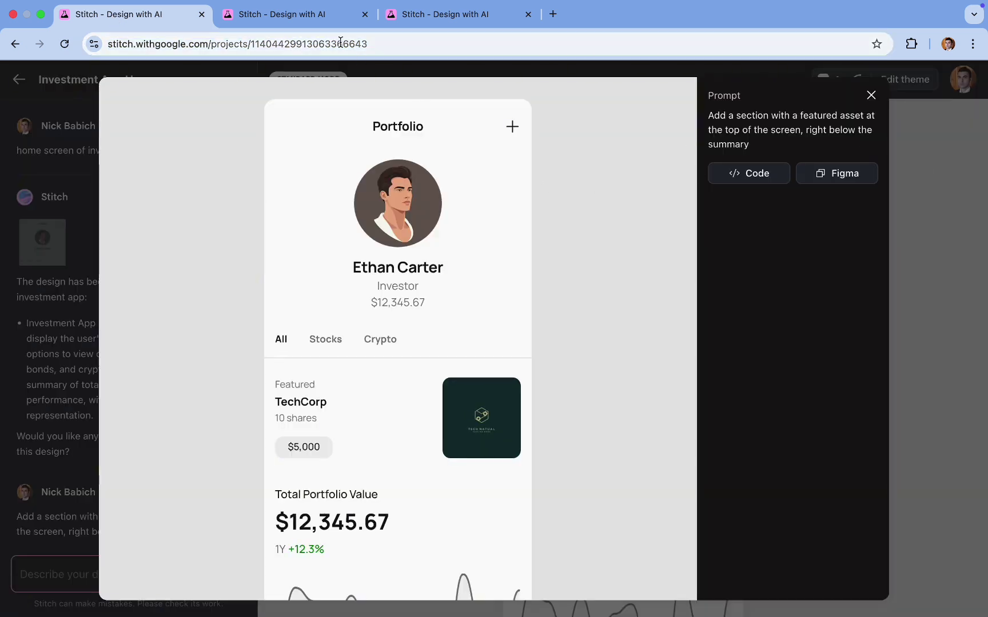
{"action": "left_click", "coordinate": [317, 23]}
{"action": "left_click", "coordinate": [578, 264]}
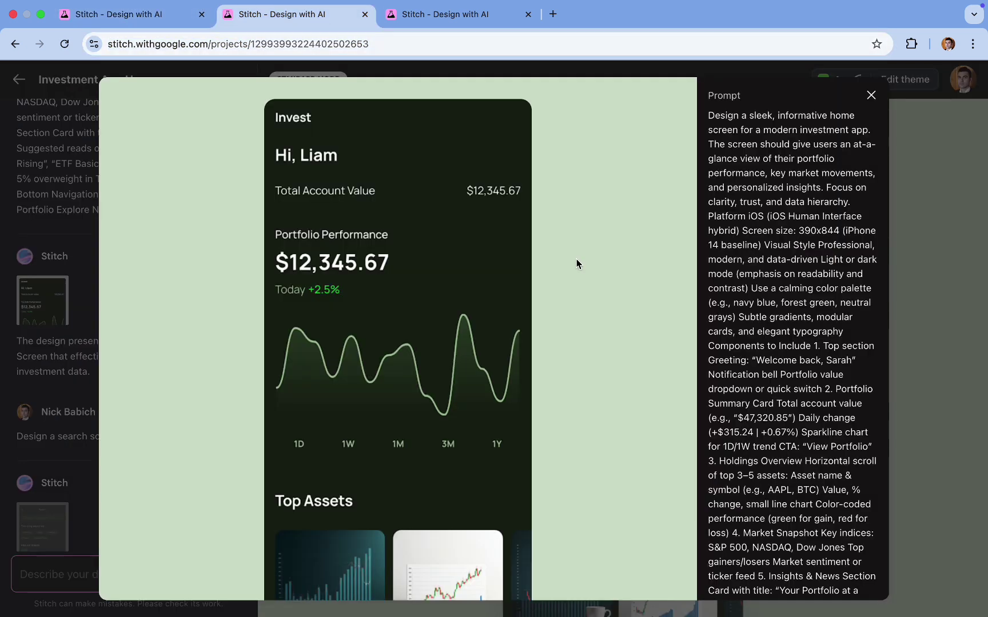
{"action": "left_click", "coordinate": [455, 14]}
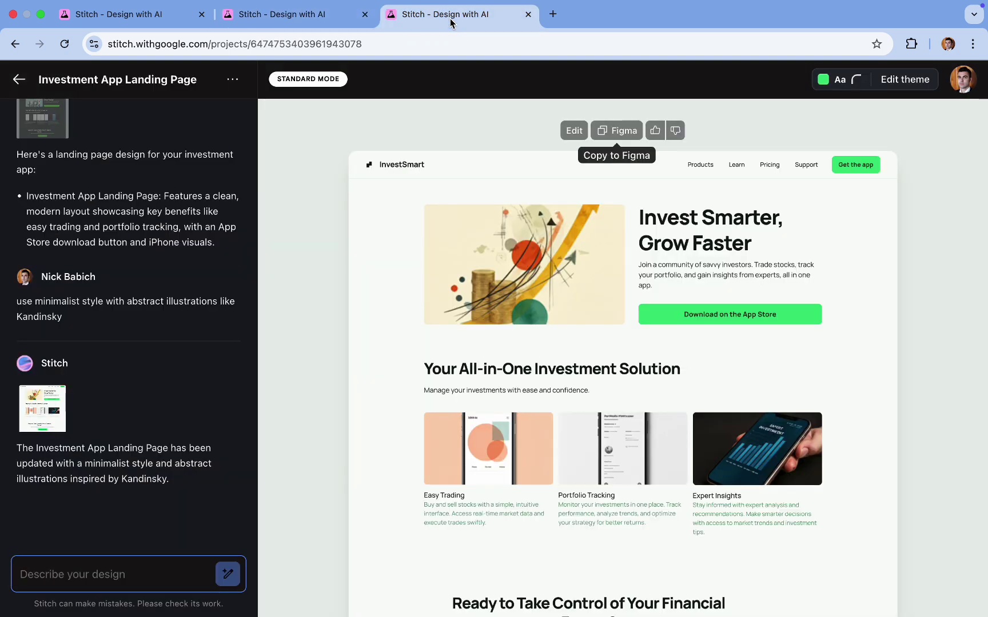
{"action": "left_click", "coordinate": [551, 254]}
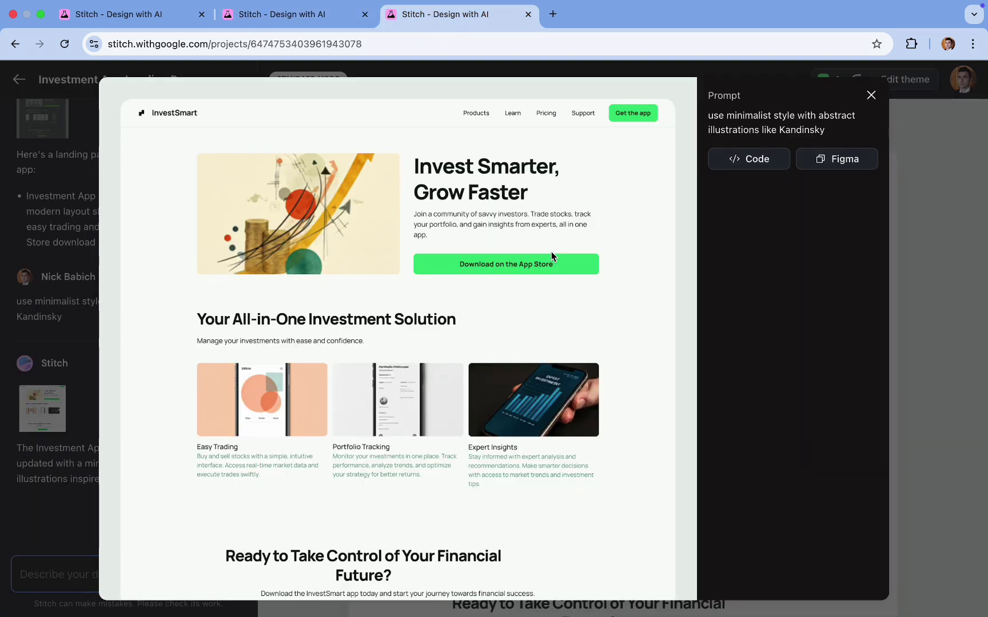